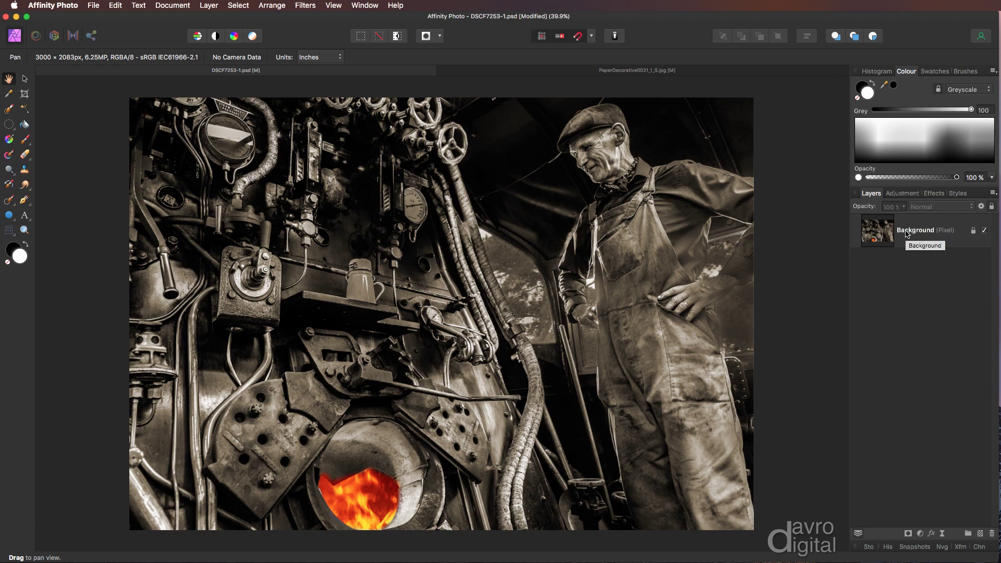
# Duplicate the Background layer, rename the copy 'Image', hide it, and reselect Background.
pyautogui.click(905, 232)
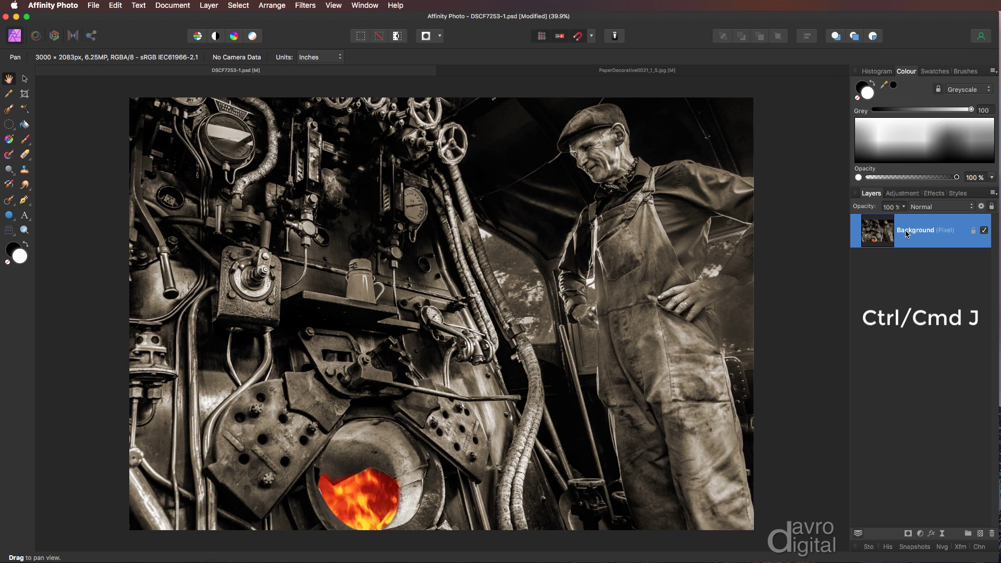
pyautogui.press('super+j')
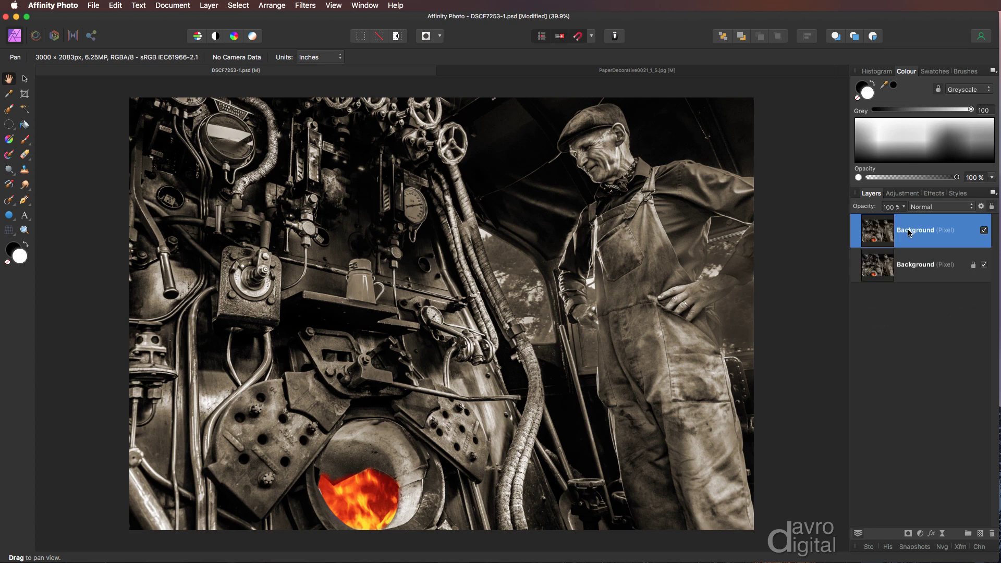
pyautogui.doubleClick(908, 233)
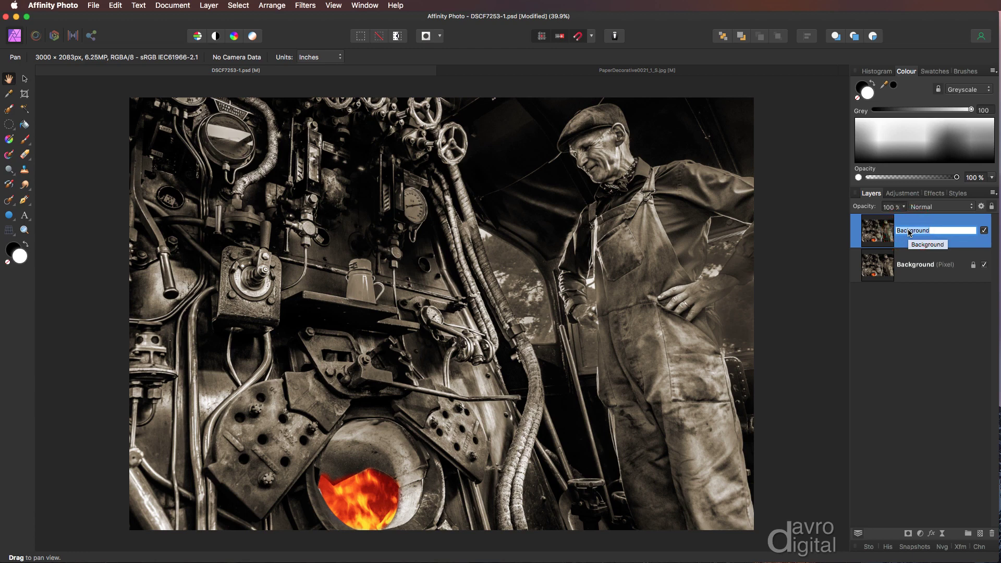
pyautogui.write('Image')
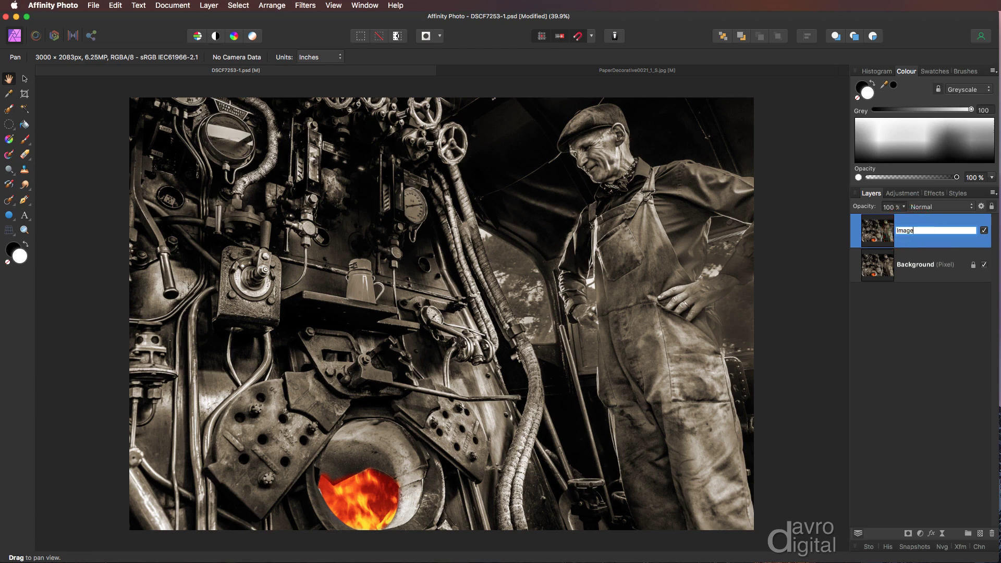
pyautogui.press('Return')
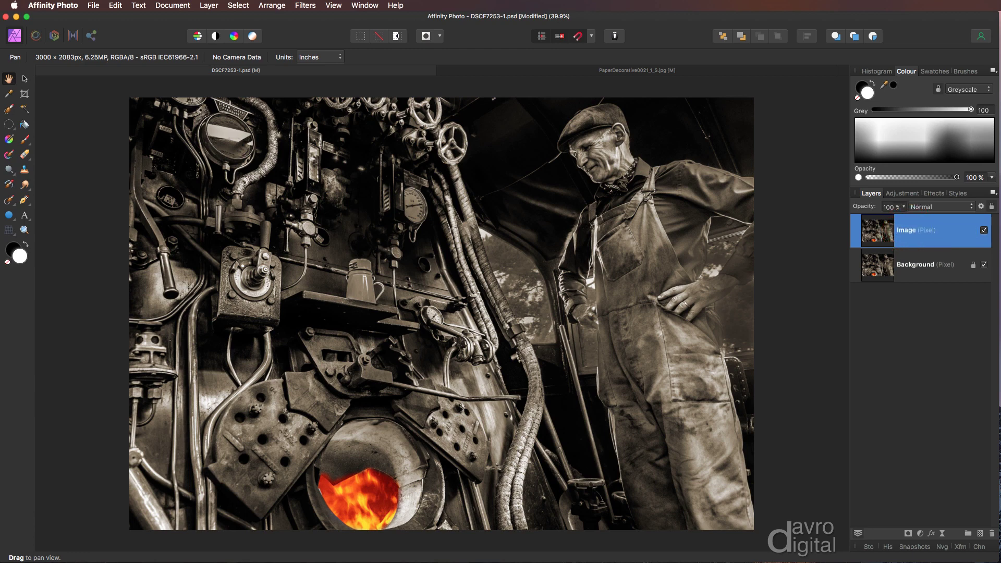
pyautogui.click(983, 230)
pyautogui.click(933, 267)
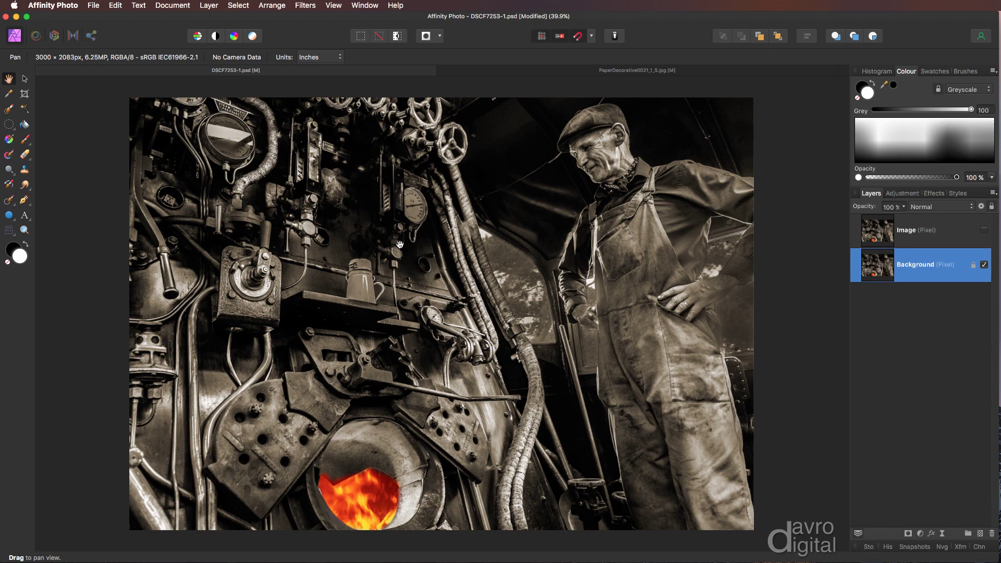
# Resize the canvas to 14 in wide in inches, anchored at the centre.
pyautogui.click(172, 6)
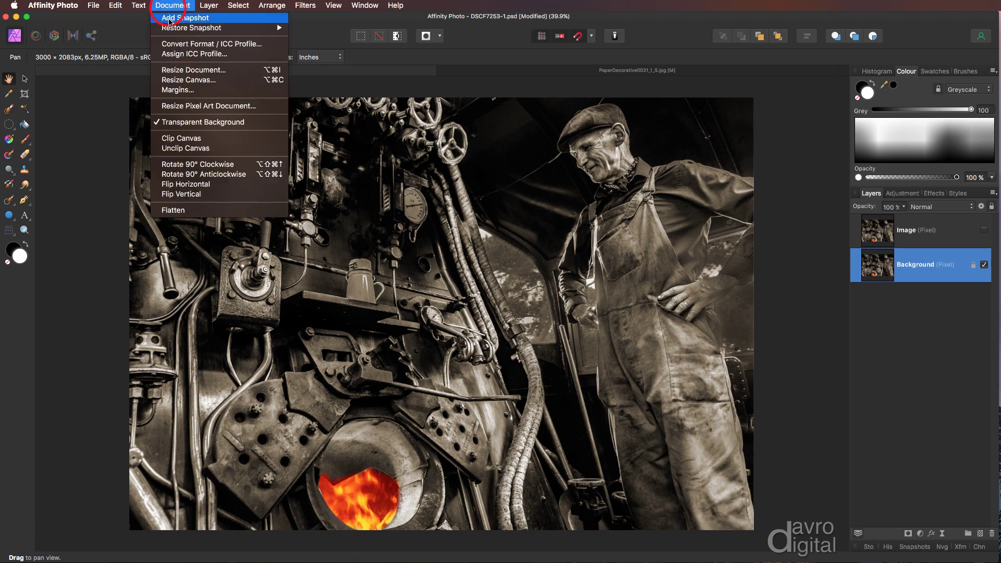
pyautogui.click(177, 79)
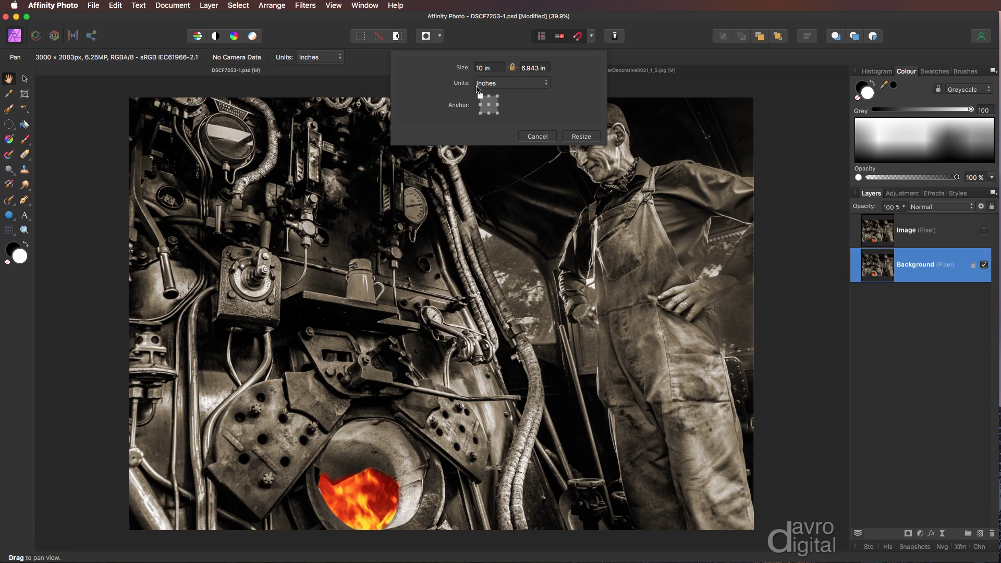
pyautogui.click(494, 87)
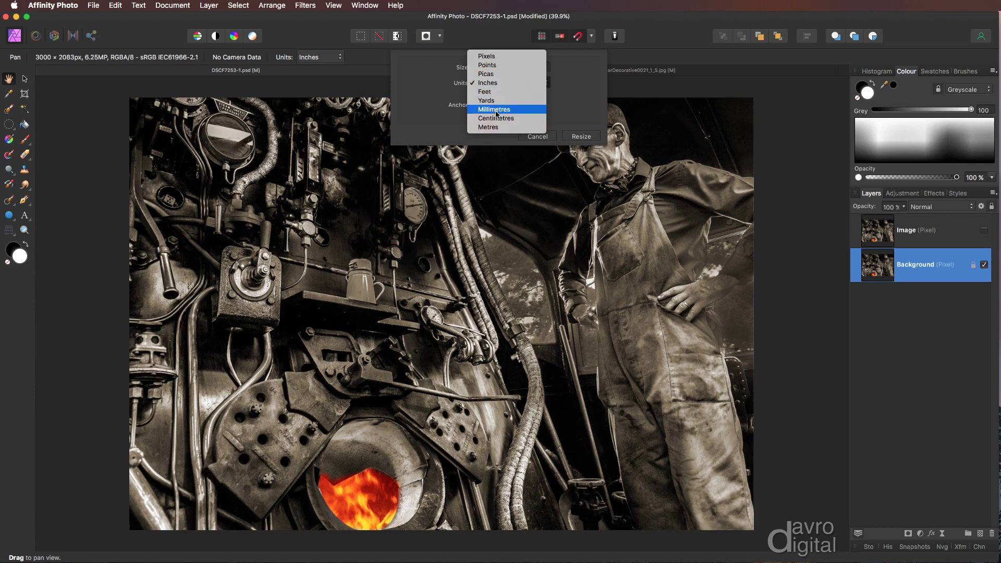
pyautogui.click(490, 83)
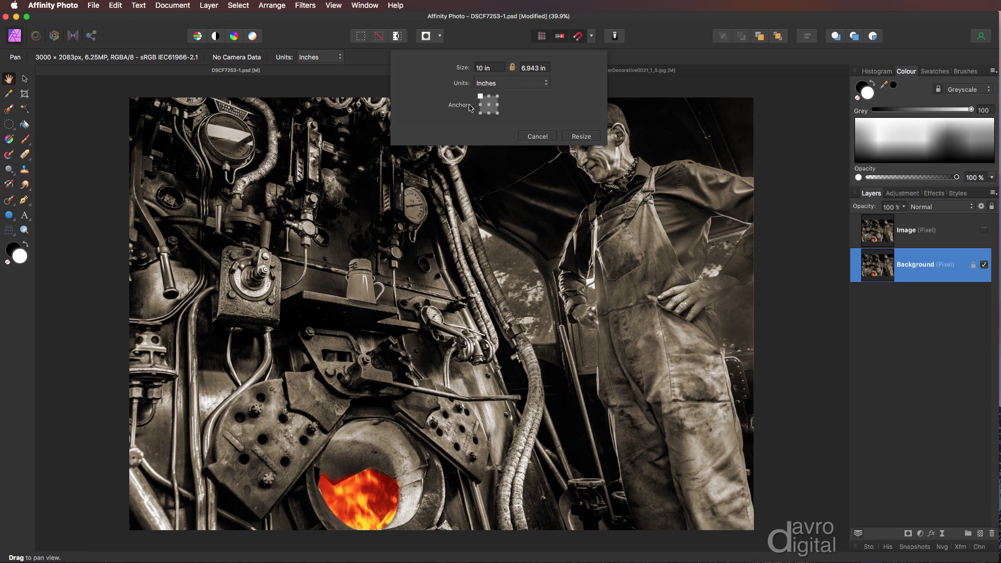
pyautogui.click(489, 106)
pyautogui.click(483, 71)
pyautogui.click(480, 70)
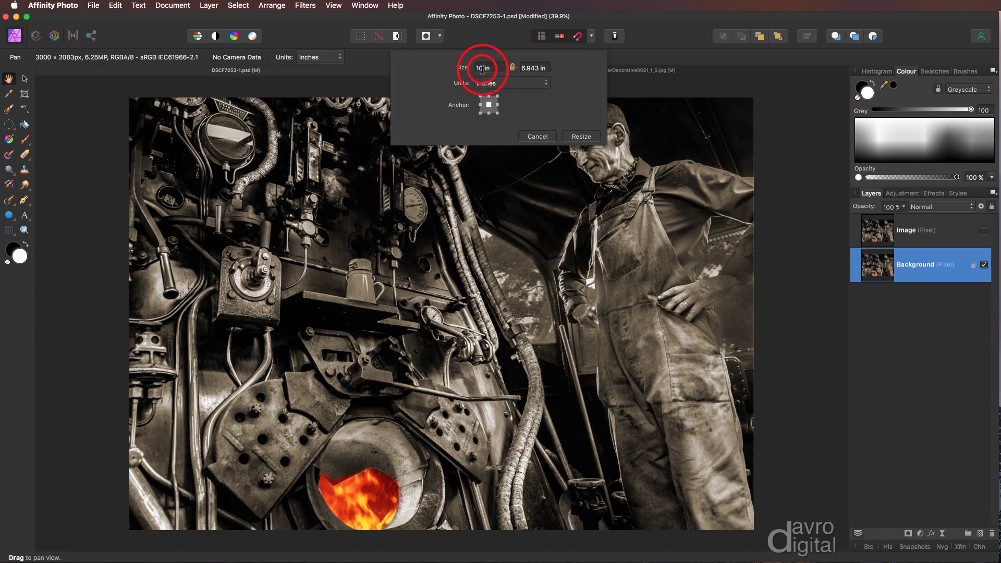
pyautogui.doubleClick(480, 72)
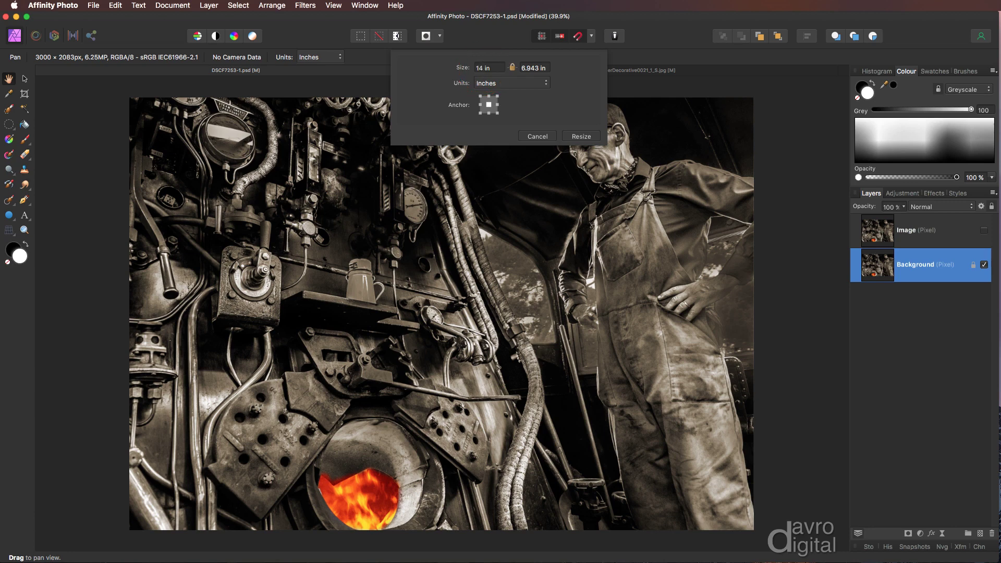
pyautogui.press('Return')
pyautogui.click(578, 137)
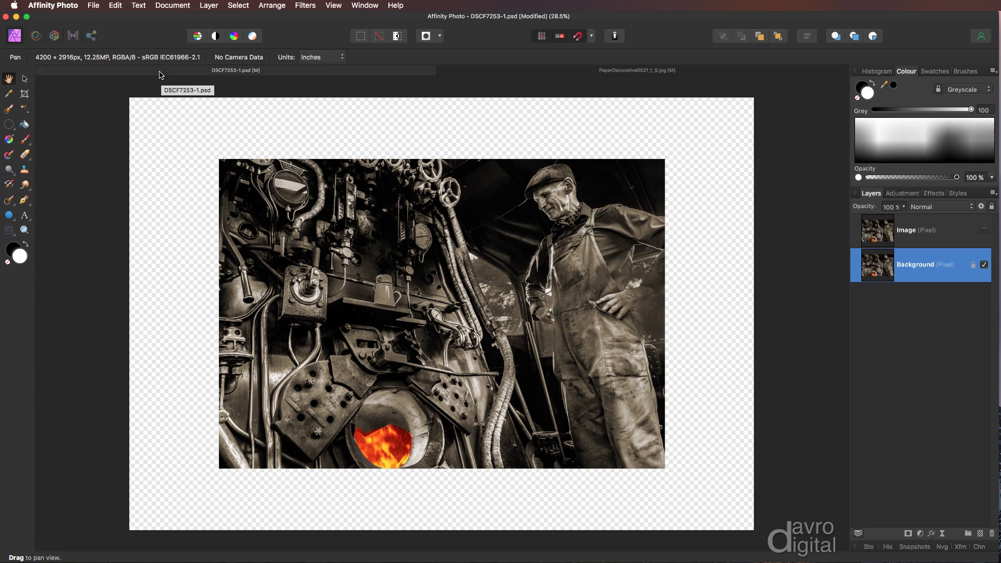
# Fill the Background with white, show and select the Image layer, and load its outline as a selection.
pyautogui.click(116, 6)
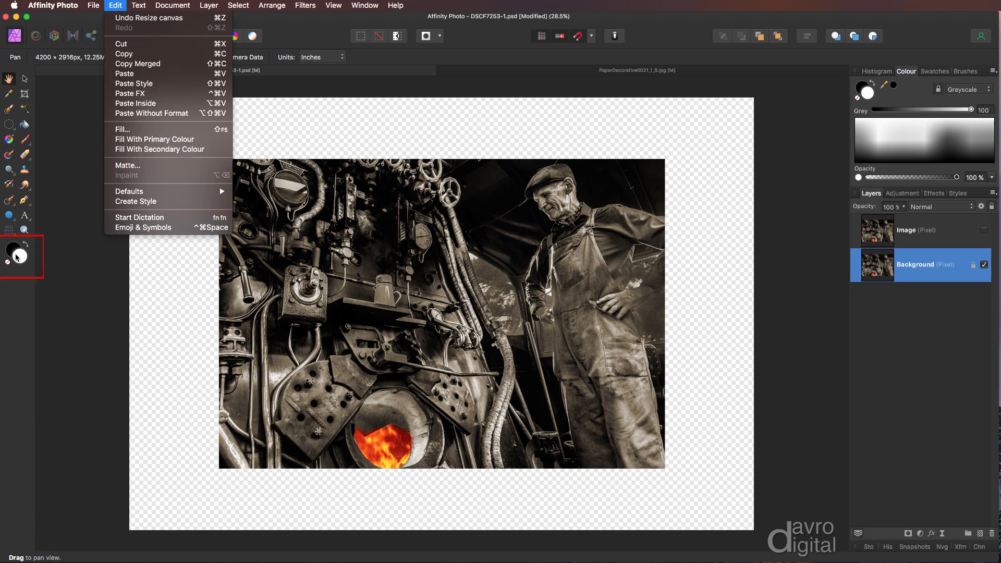
pyautogui.click(133, 139)
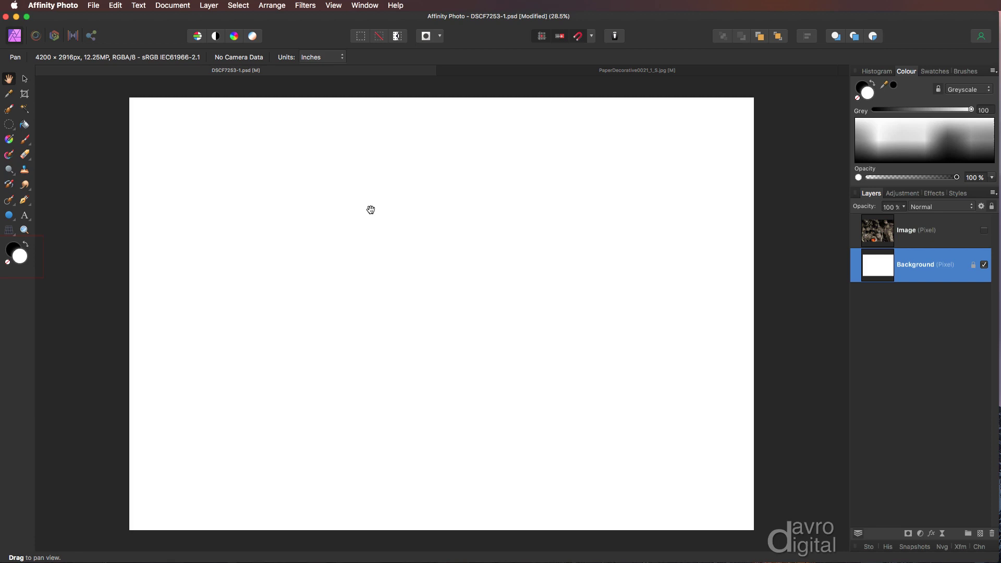
pyautogui.click(984, 231)
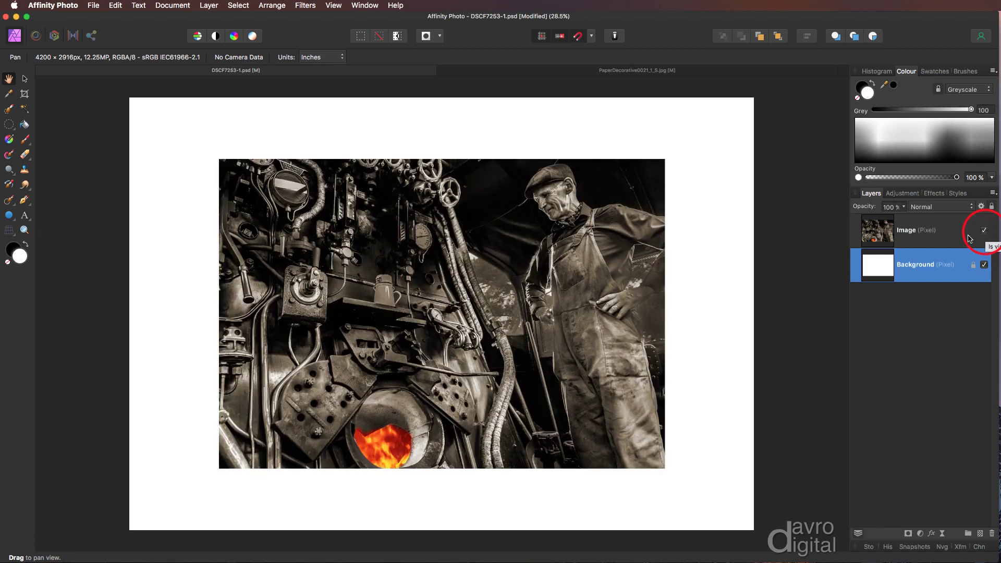
pyautogui.click(934, 230)
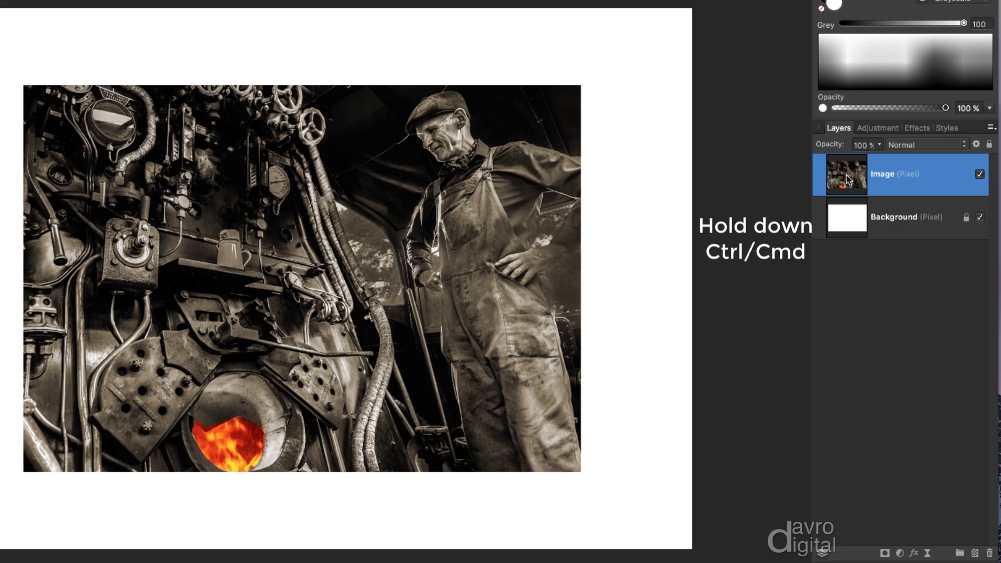
pyautogui.keyDown('ctrl'); pyautogui.click(845, 178); pyautogui.keyUp('ctrl')
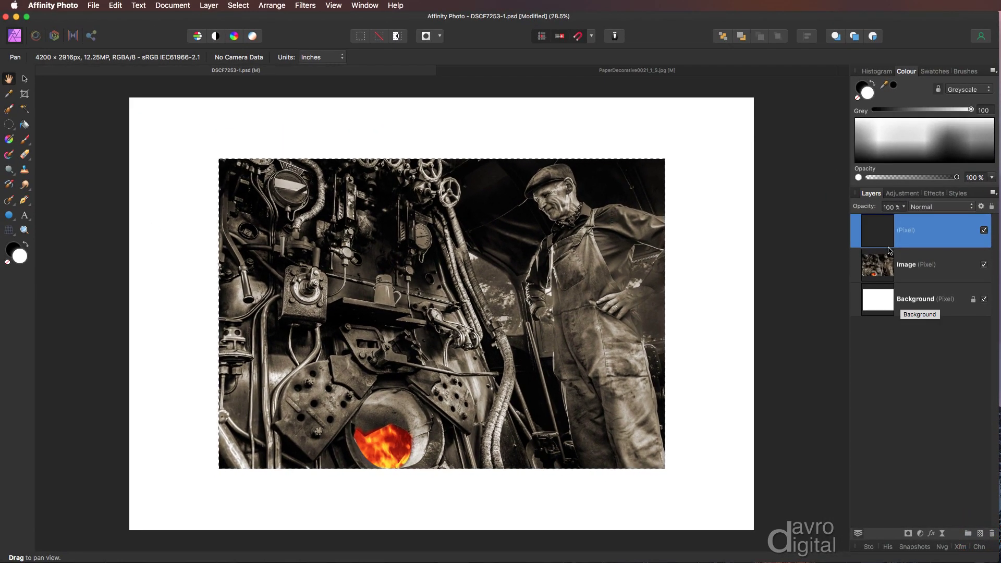
# Fill the photo-shaped selection with black, deselect, name the layer 'Shadow' and move it below Image.
pyautogui.click(115, 6)
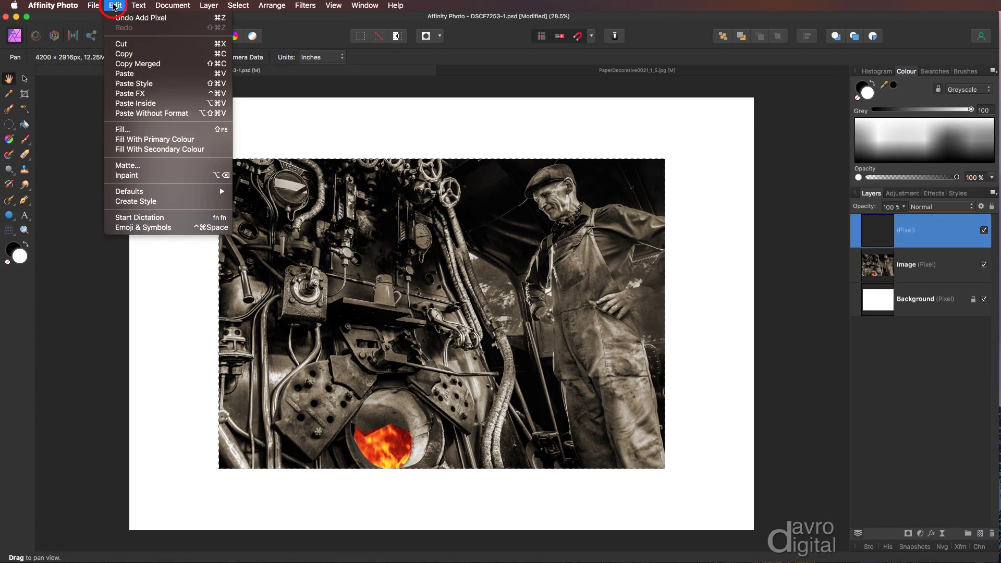
pyautogui.click(135, 150)
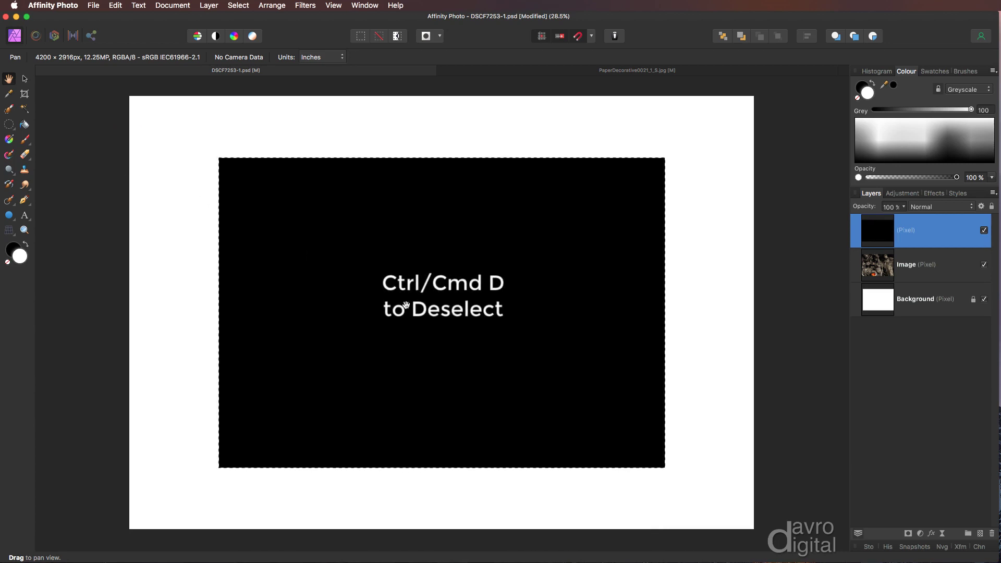
pyautogui.press('super+d')
pyautogui.doubleClick(903, 232)
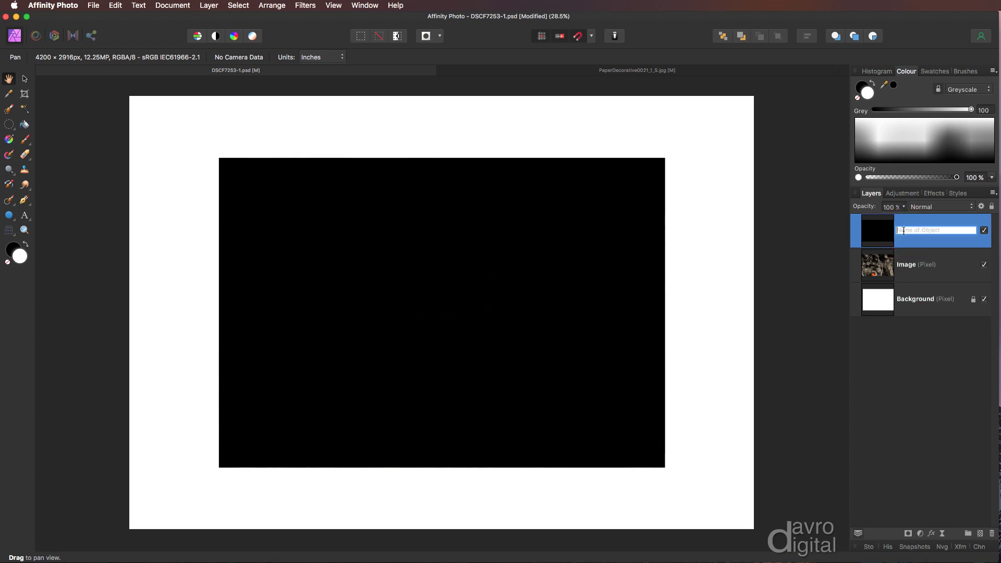
pyautogui.write('Shadow')
pyautogui.press('Return')
pyautogui.moveTo(909, 232); pyautogui.dragTo(908, 281)
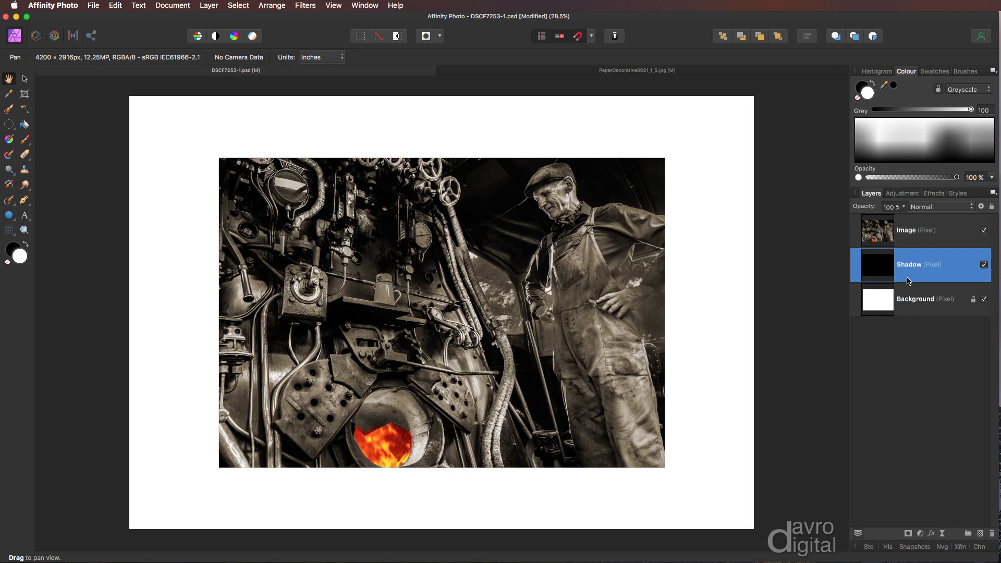
# Drag the Shadow layer's bottom-centre handle down so black shows below the photo.
pyautogui.click(737, 259)
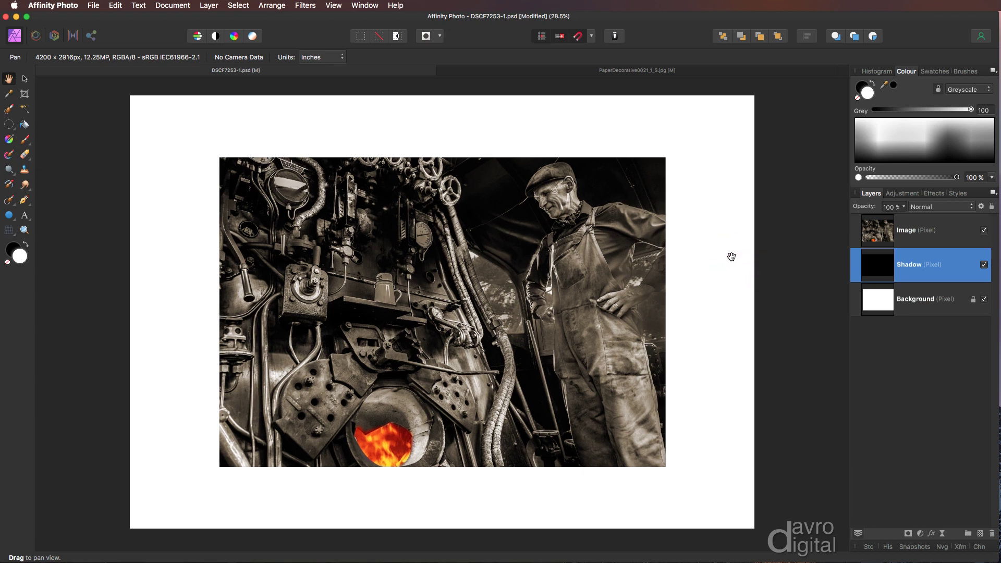
pyautogui.press('v')
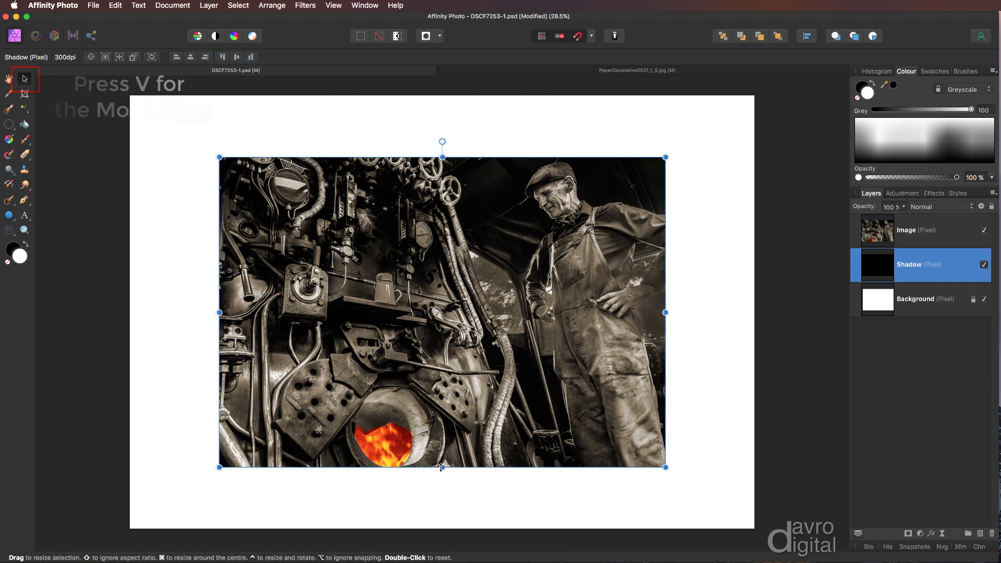
pyautogui.moveTo(442, 467); pyautogui.dragTo(441, 516)
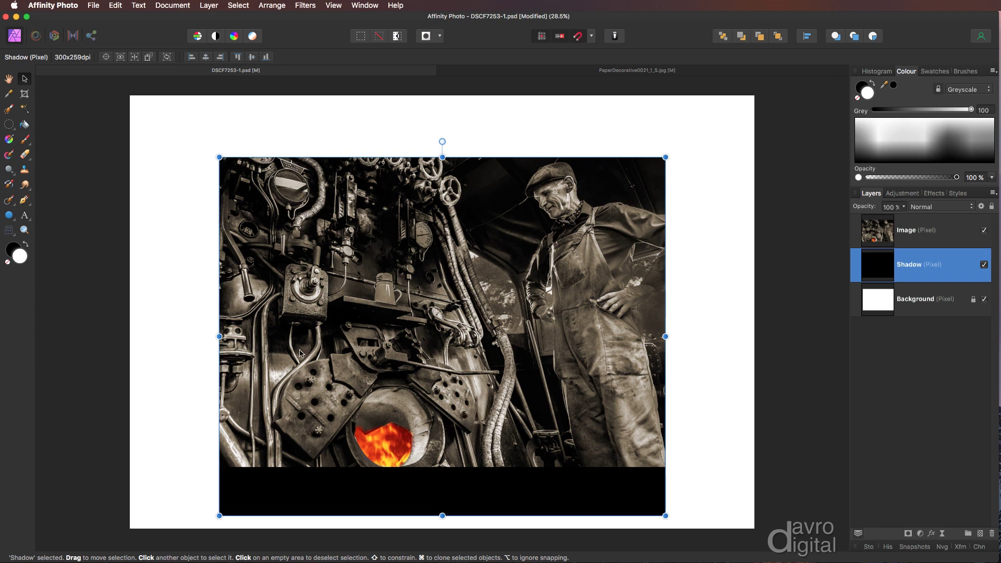
# Delete an elliptical bite from the bottom of the black Shadow strip, then deselect.
pyautogui.click(10, 126)
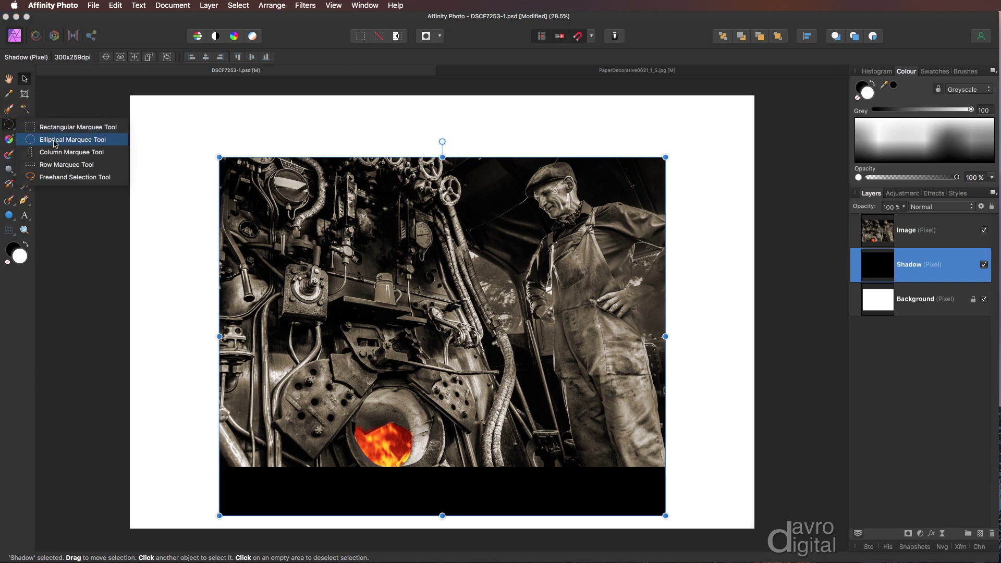
pyautogui.click(55, 140)
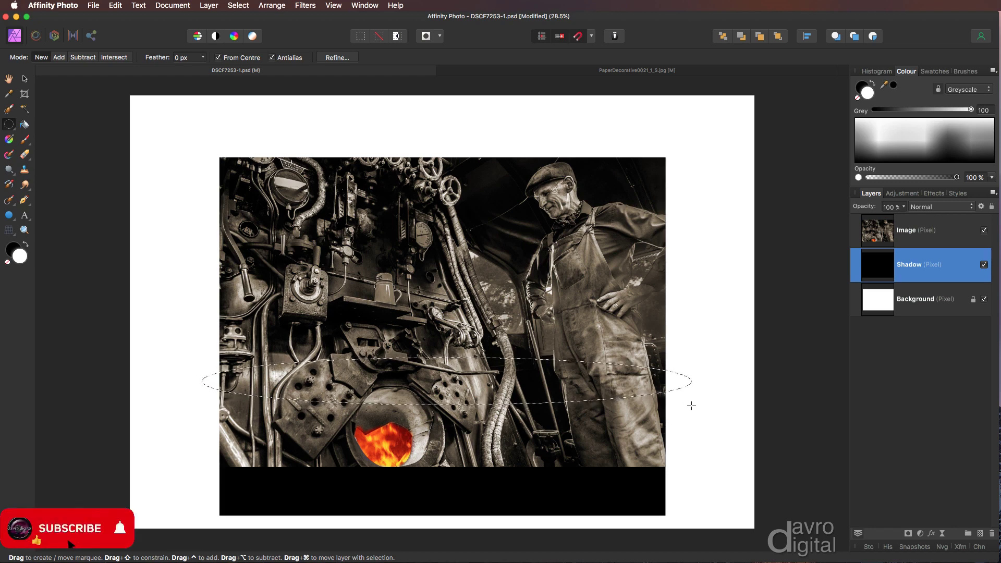
pyautogui.moveTo(690, 406)
pyautogui.mouseDown()
pyautogui.moveTo(691, 435)
pyautogui.moveTo(690, 407)
pyautogui.moveTo(691, 426)
pyautogui.mouseUp()
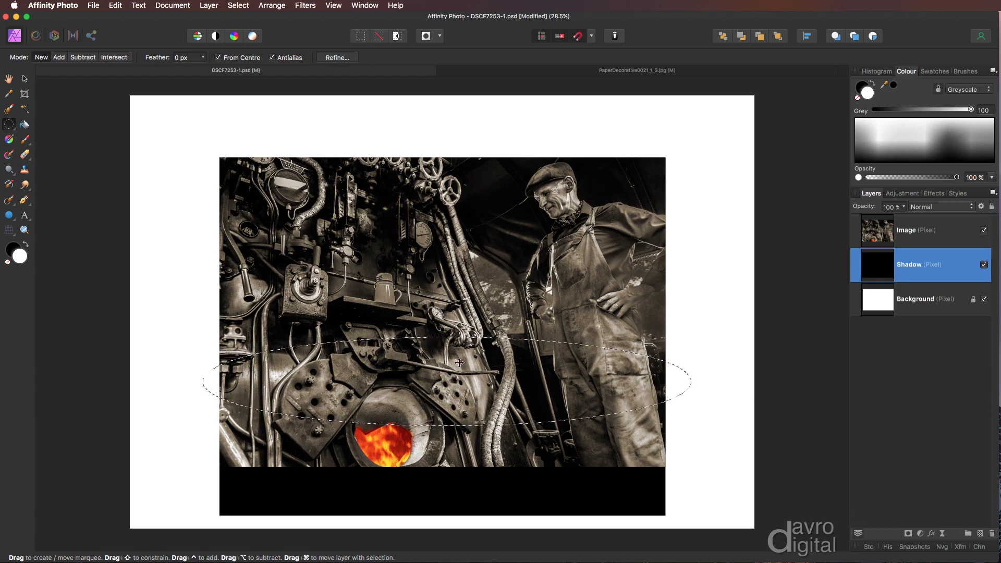
pyautogui.moveTo(444, 379); pyautogui.dragTo(442, 514)
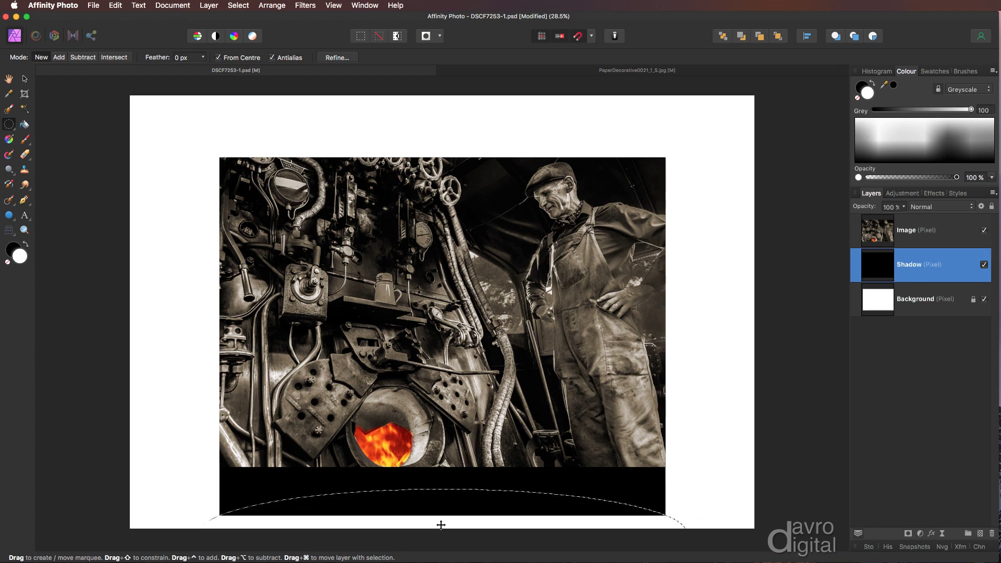
pyautogui.press('Delete')
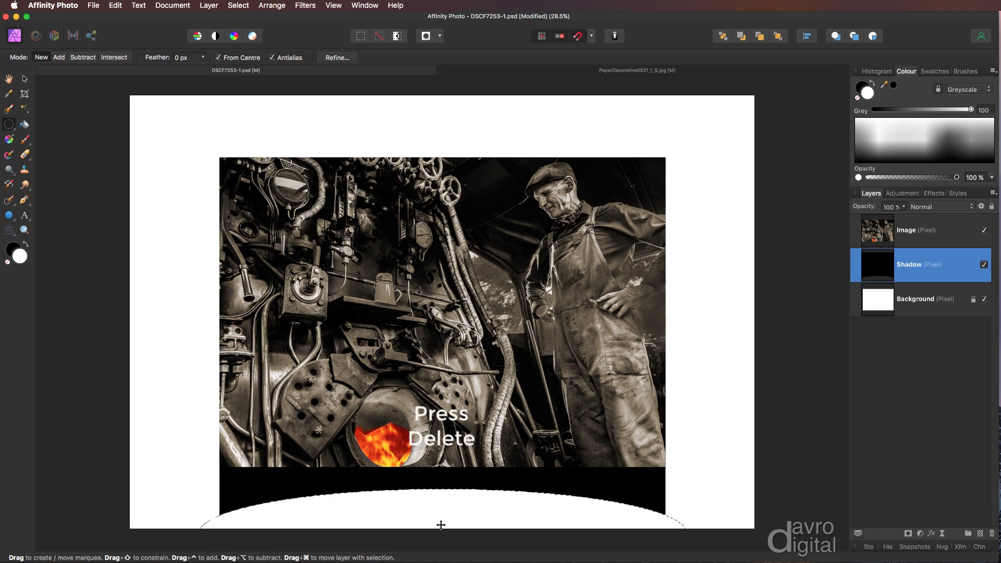
pyautogui.press('super+d')
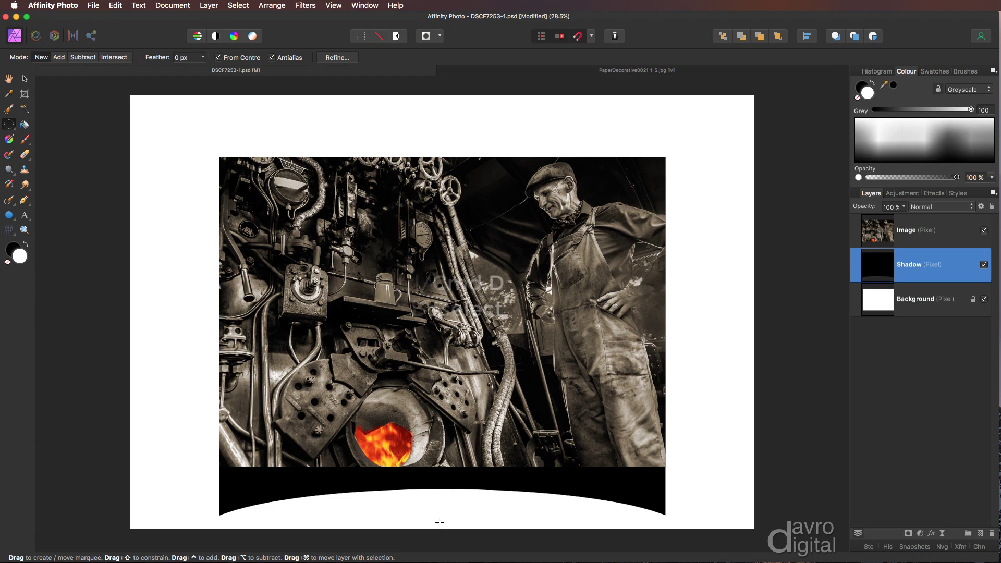
# Add a live Gaussian Blur filter to the Shadow layer and start raising its radius.
pyautogui.click(208, 6)
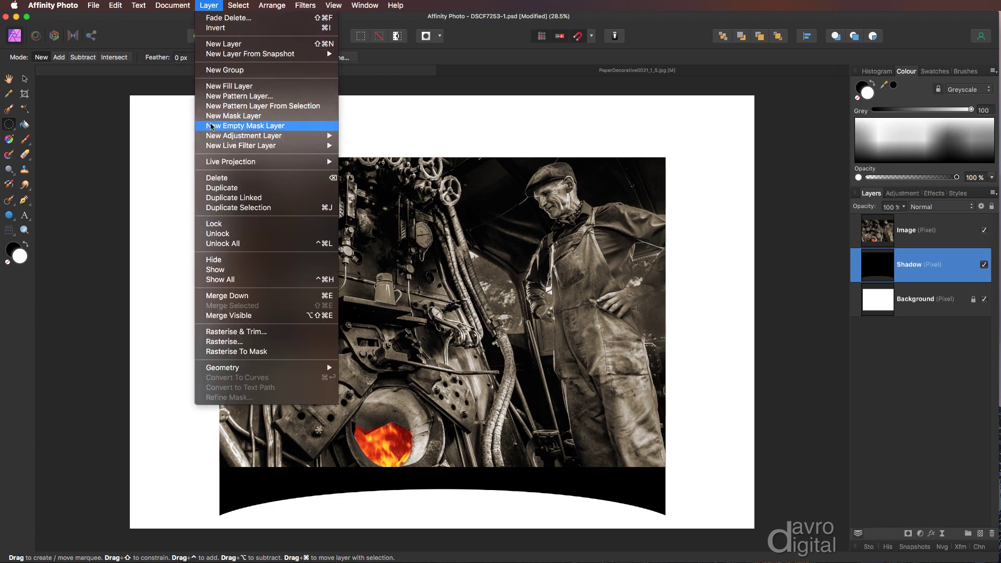
pyautogui.moveTo(212, 148)
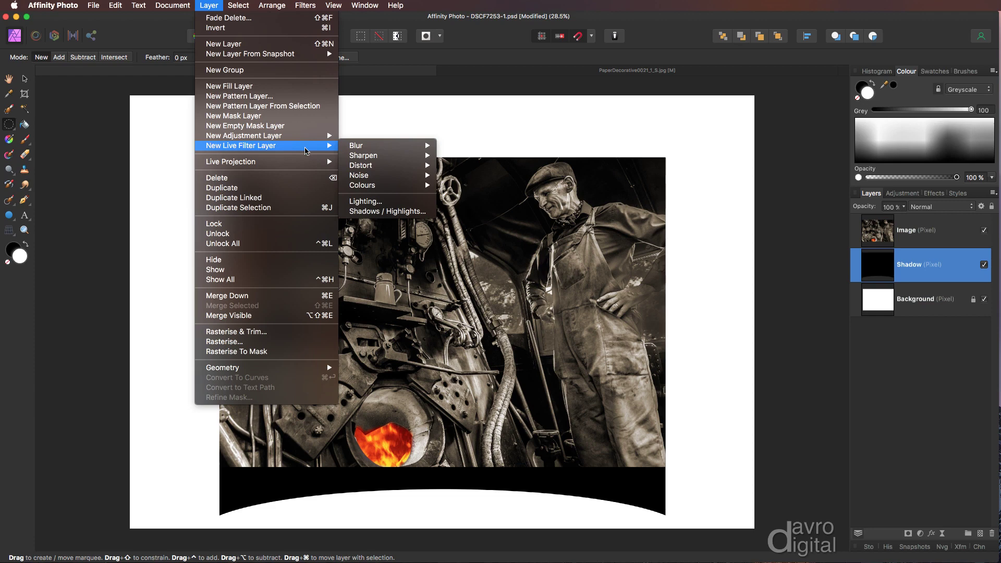
pyautogui.moveTo(392, 146)
pyautogui.click(490, 151)
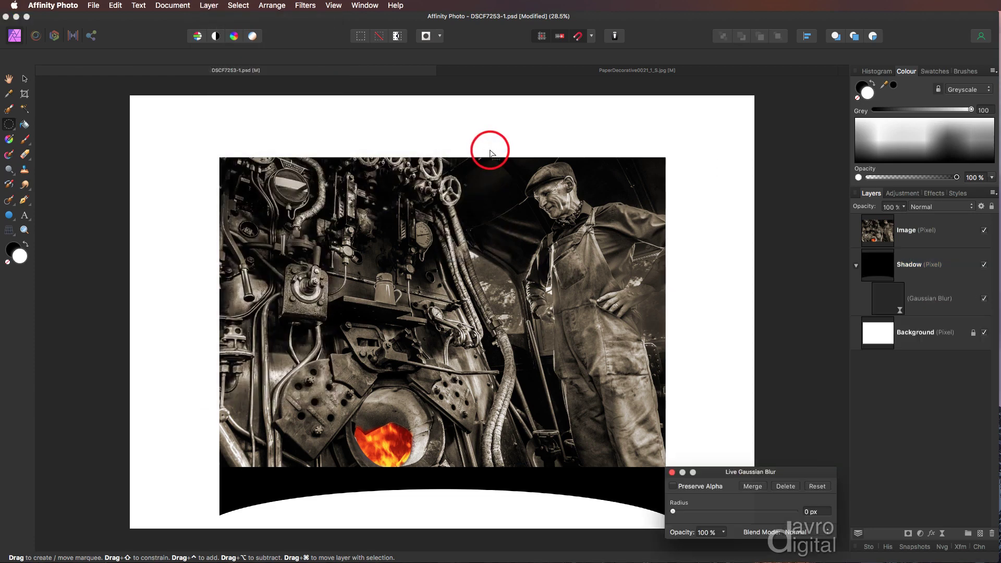
pyautogui.moveTo(732, 474); pyautogui.dragTo(804, 255)
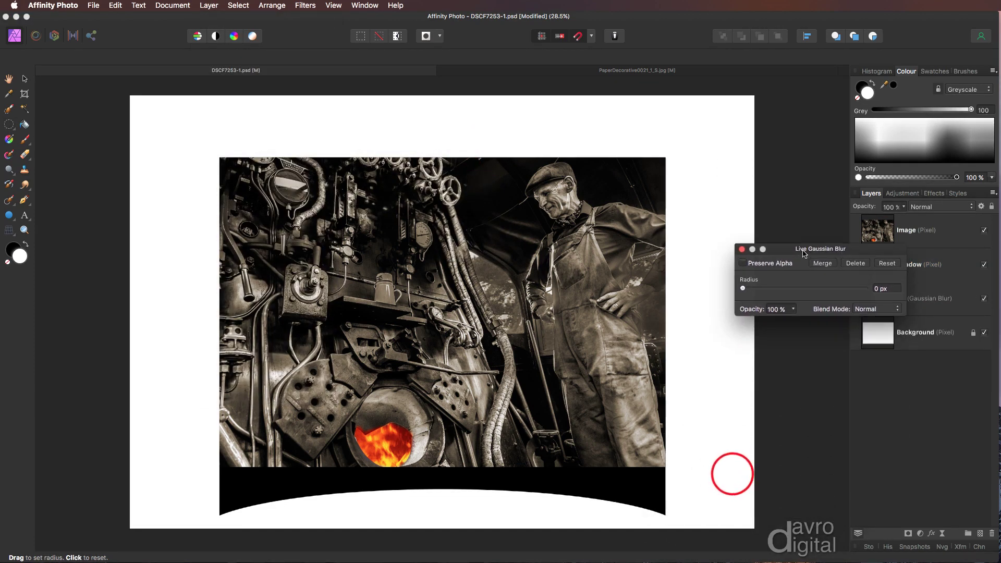
pyautogui.moveTo(787, 293); pyautogui.dragTo(844, 297)
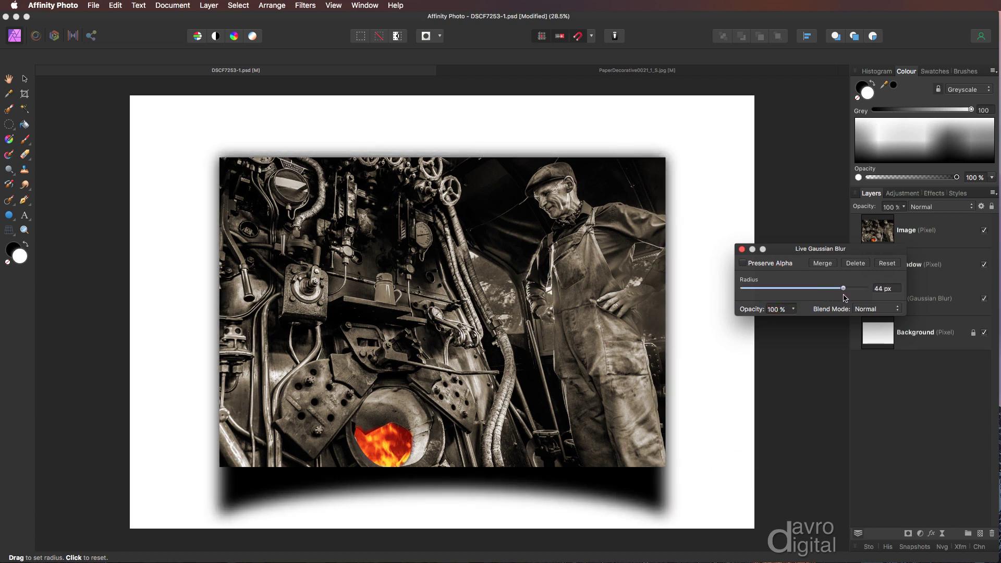
# Close the blur settings at 45.8 px and pull the Shadow layer's bottom edge up slightly.
pyautogui.click(742, 250)
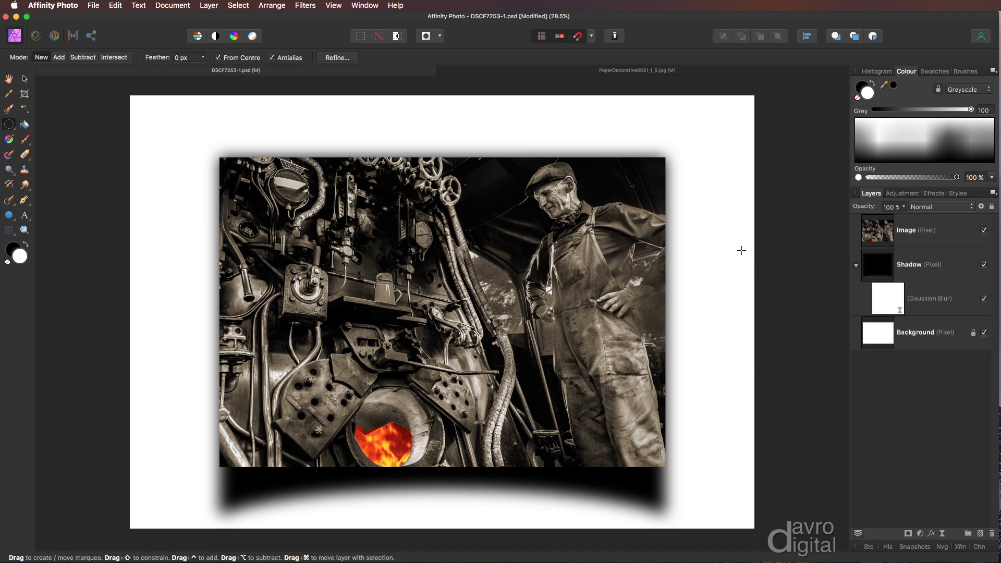
pyautogui.click(878, 274)
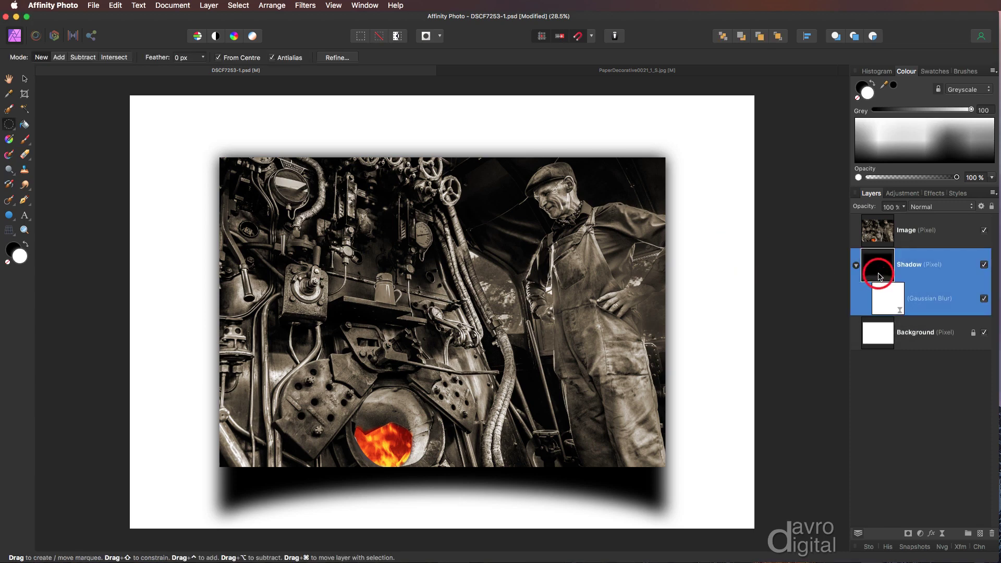
pyautogui.press('v')
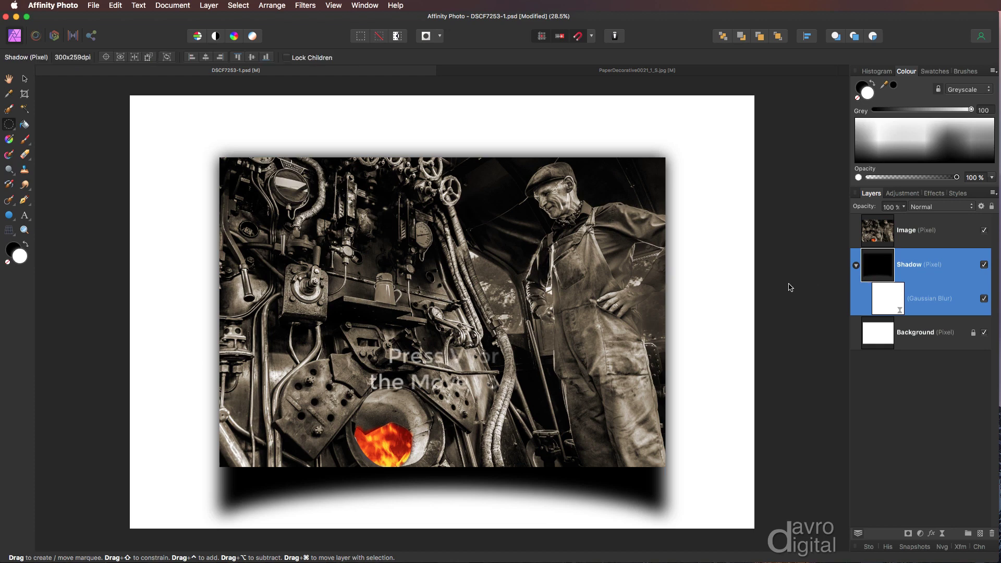
pyautogui.moveTo(442, 515); pyautogui.dragTo(442, 498)
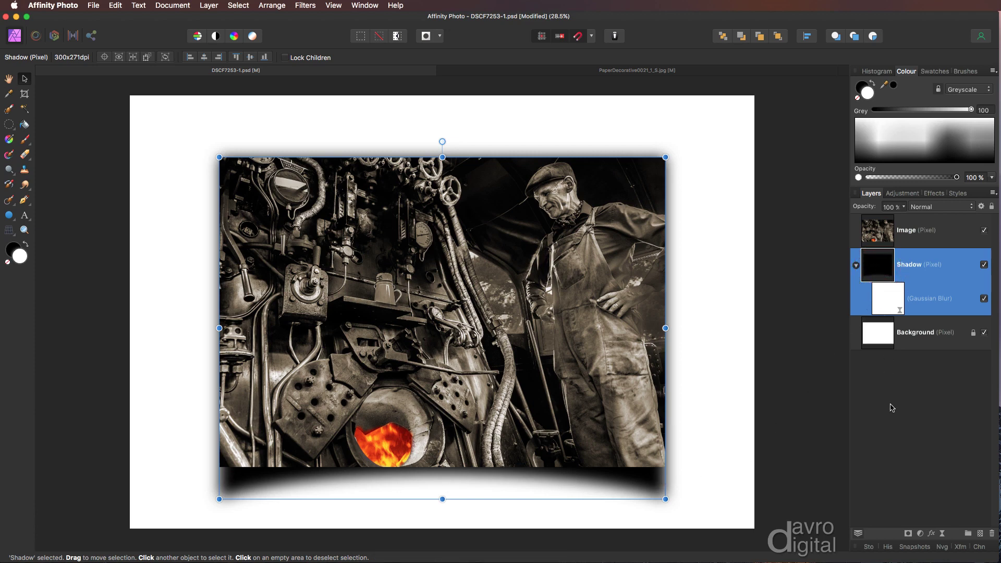
# Mask the Shadow layer with a horizontal gradient fading toward the photo's left edge, midpoint shifted left.
pyautogui.click(908, 535)
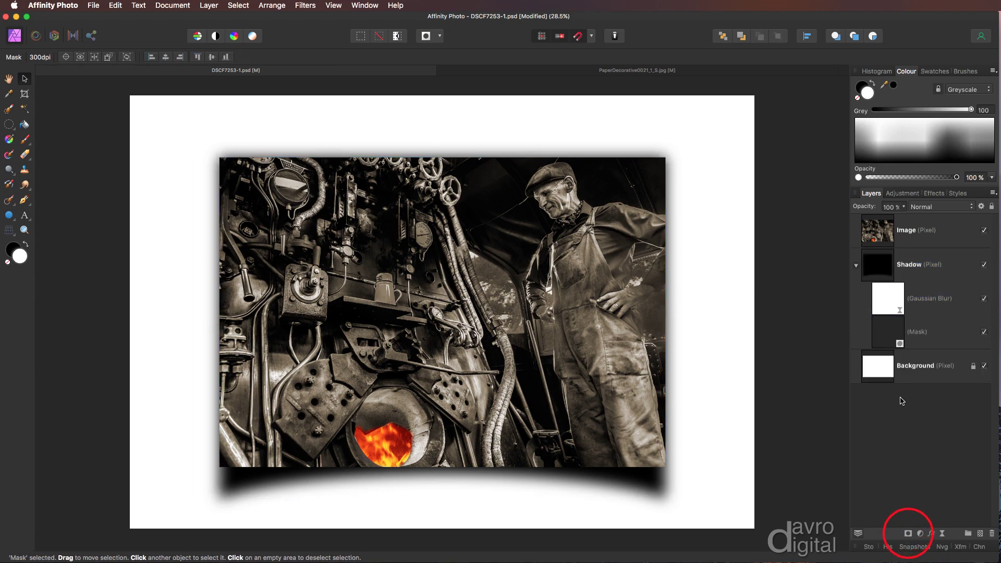
pyautogui.click(886, 331)
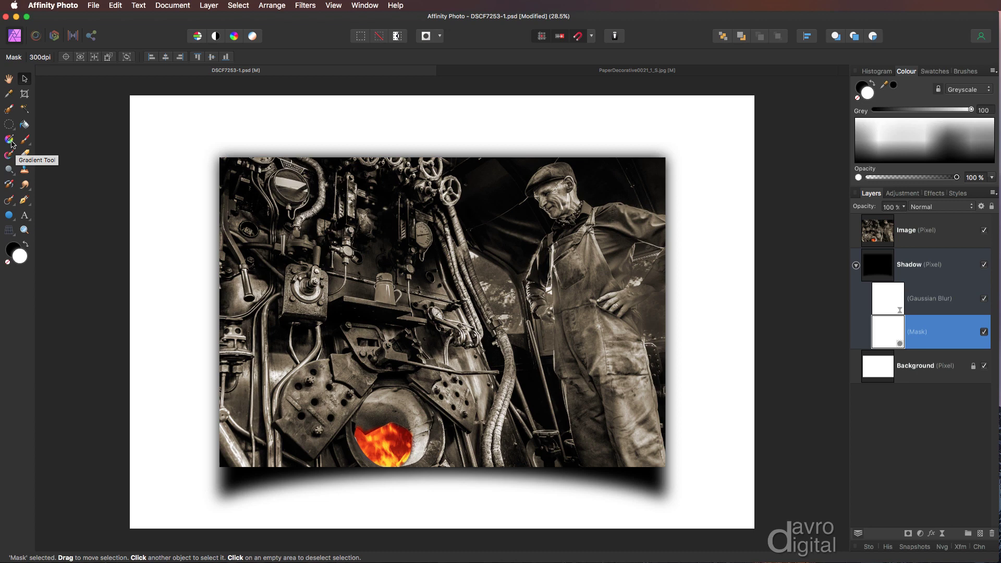
pyautogui.click(9, 139)
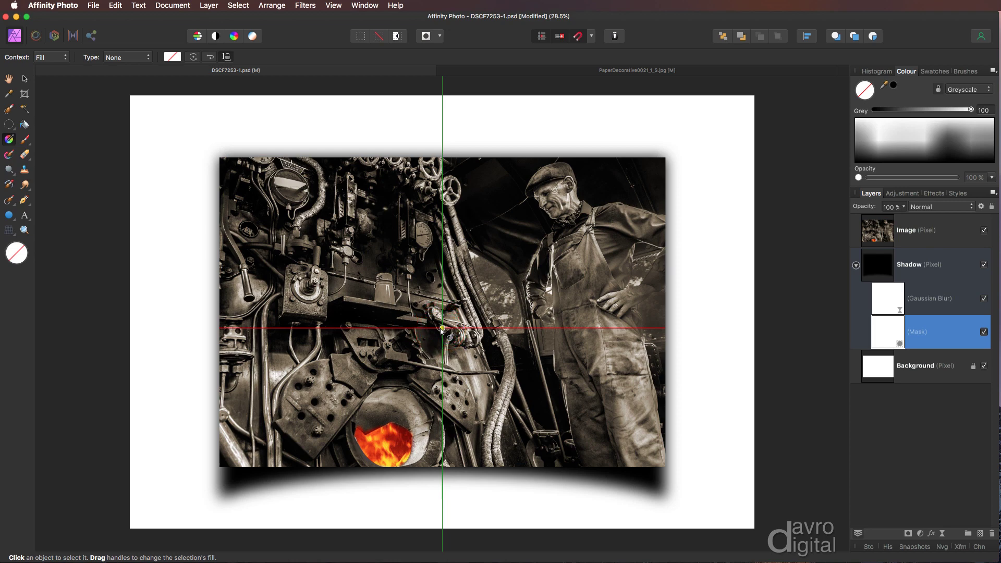
pyautogui.moveTo(442, 330); pyautogui.dragTo(307, 337)
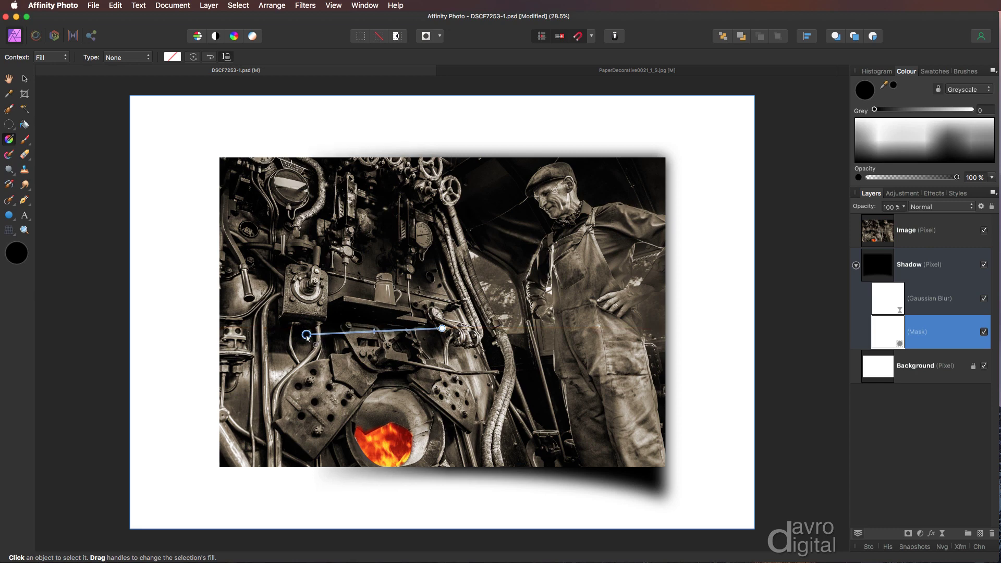
pyautogui.press('shift')
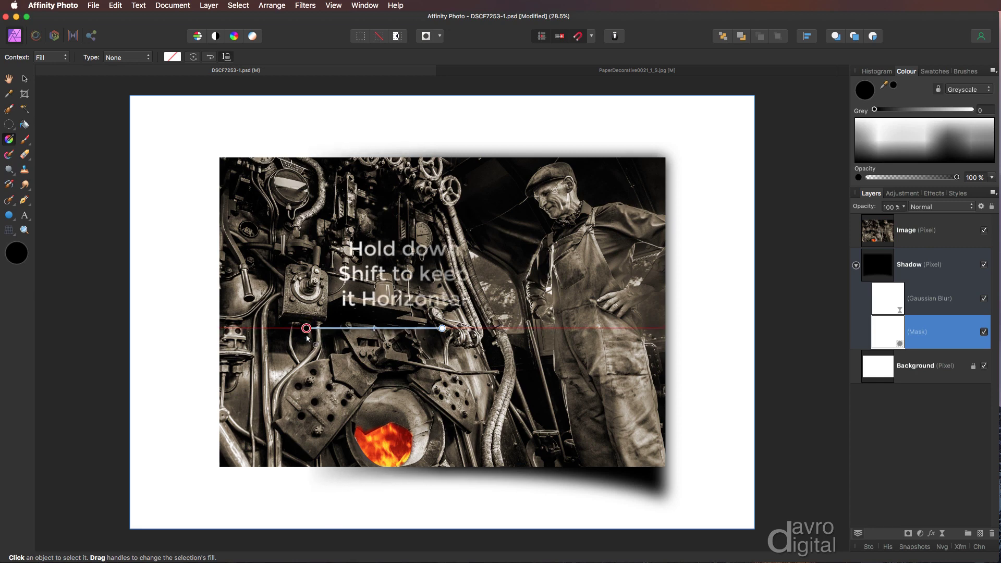
pyautogui.moveTo(306, 336); pyautogui.dragTo(222, 332)
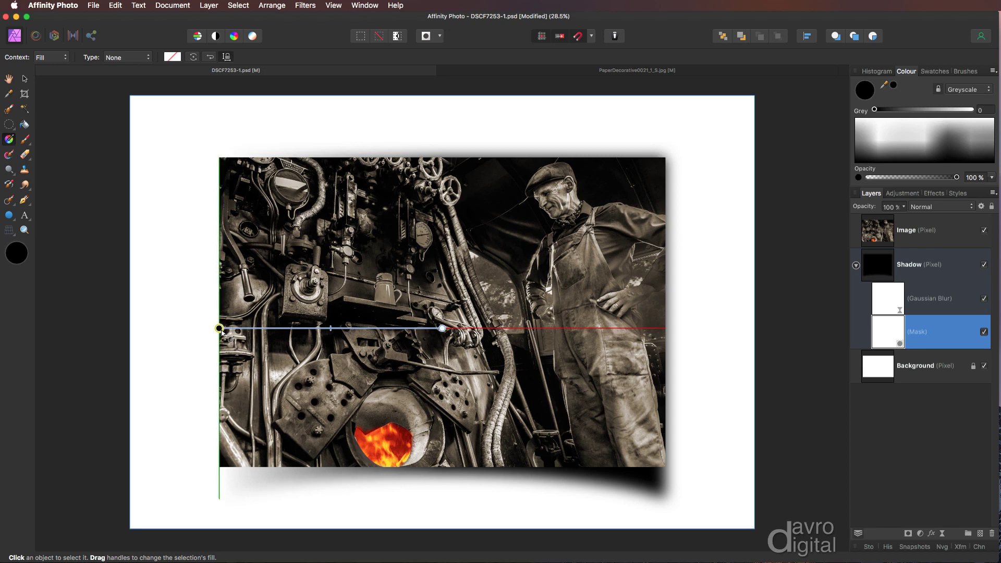
pyautogui.moveTo(221, 332); pyautogui.dragTo(219, 329)
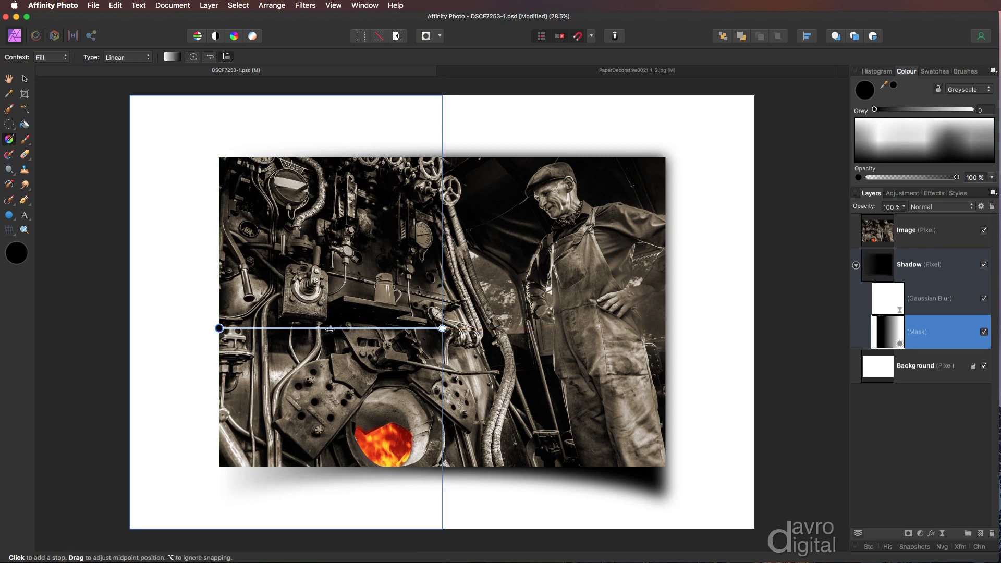
pyautogui.moveTo(331, 329); pyautogui.dragTo(306, 328)
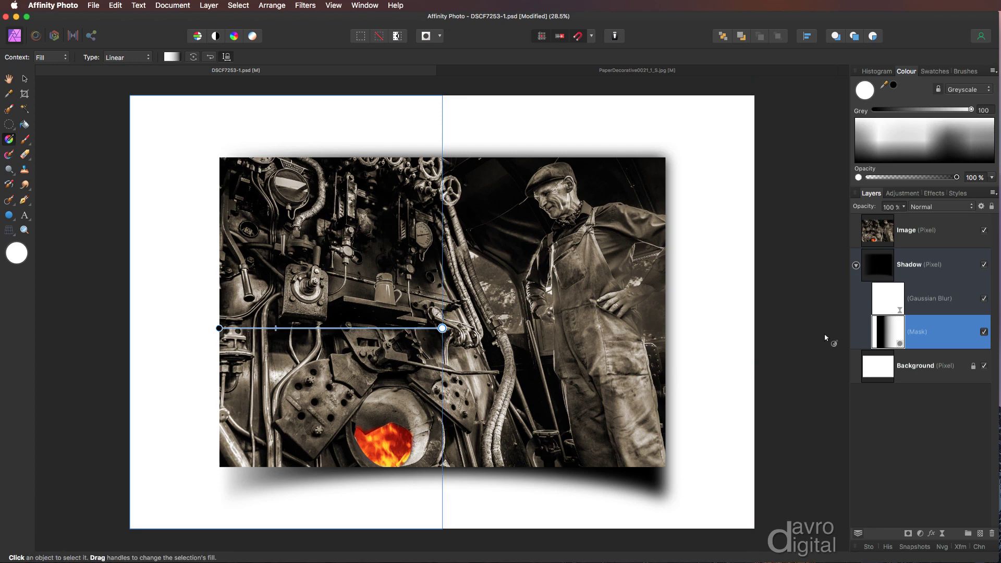
# Add a second mask to the Shadow layer and start a horizontal gradient toward the right.
pyautogui.click(888, 271)
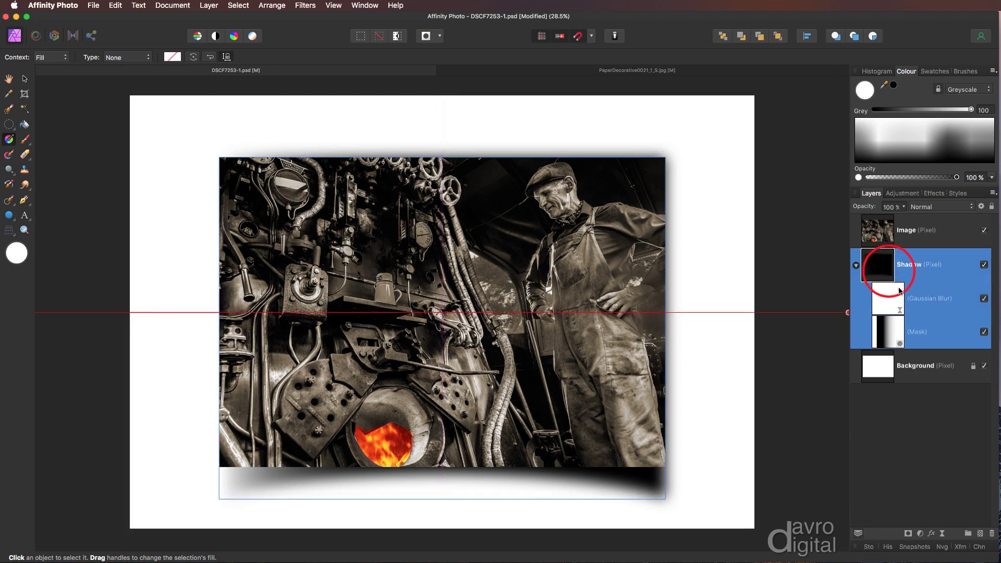
pyautogui.click(908, 533)
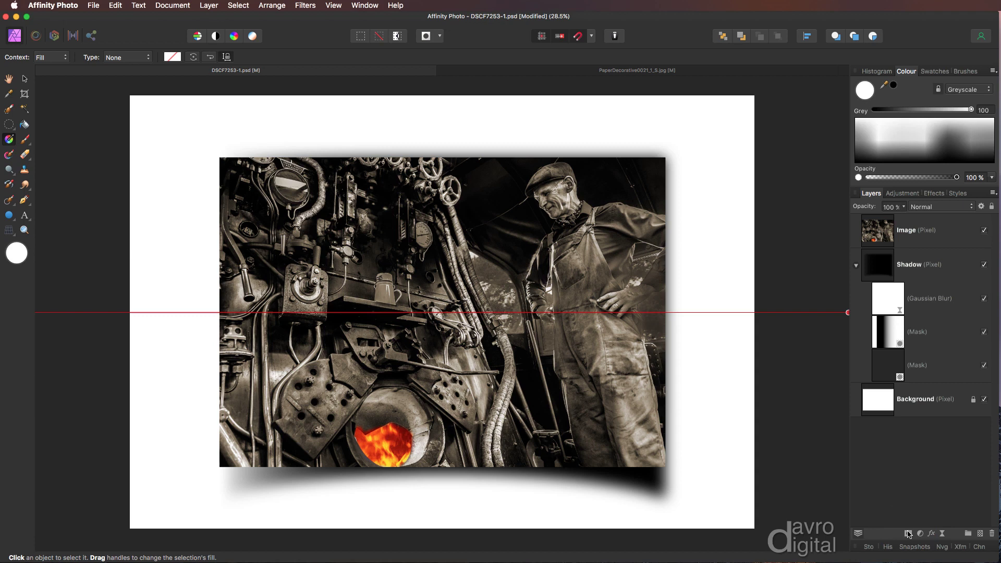
pyautogui.moveTo(889, 366); pyautogui.dragTo(774, 362)
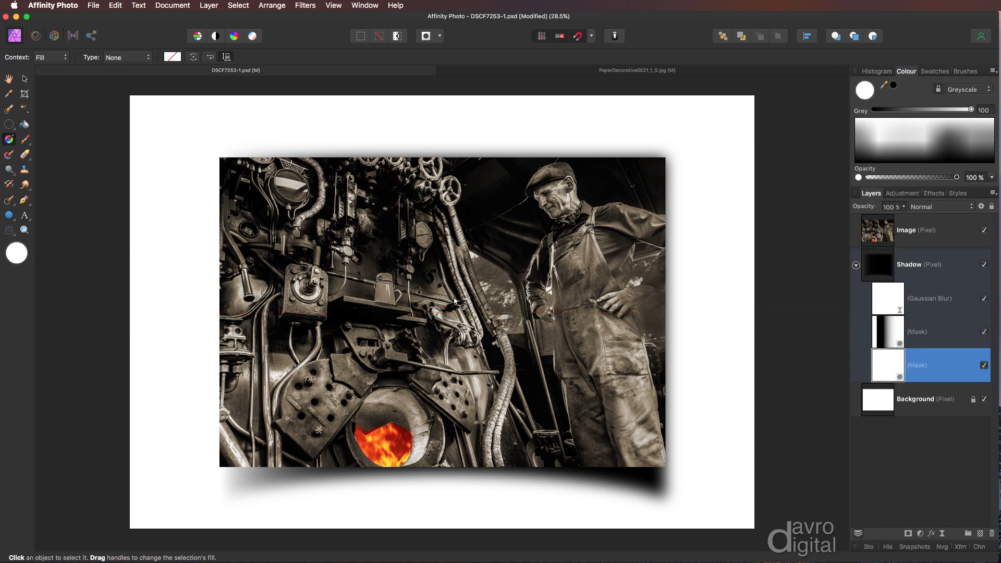
pyautogui.moveTo(452, 302); pyautogui.dragTo(586, 309)
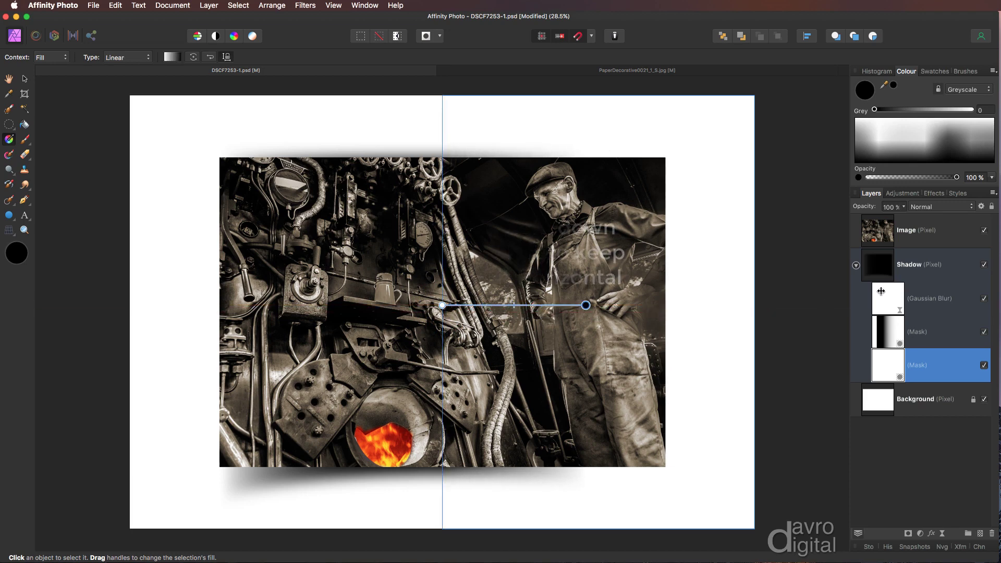
# Extend the second gradient to the right edge and nudge its midpoint right, with the photo shown again.
pyautogui.click(984, 230)
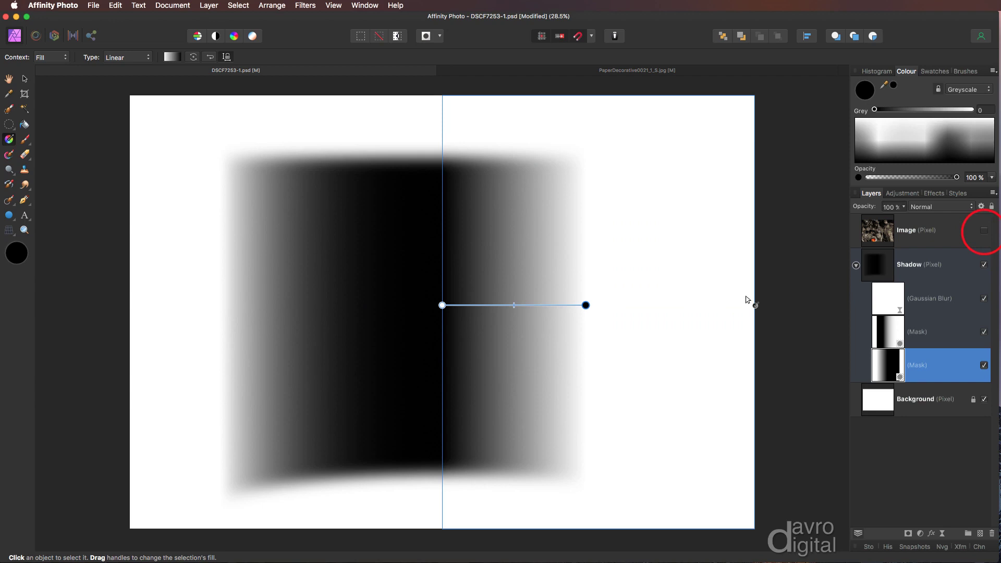
pyautogui.moveTo(584, 304); pyautogui.dragTo(669, 313)
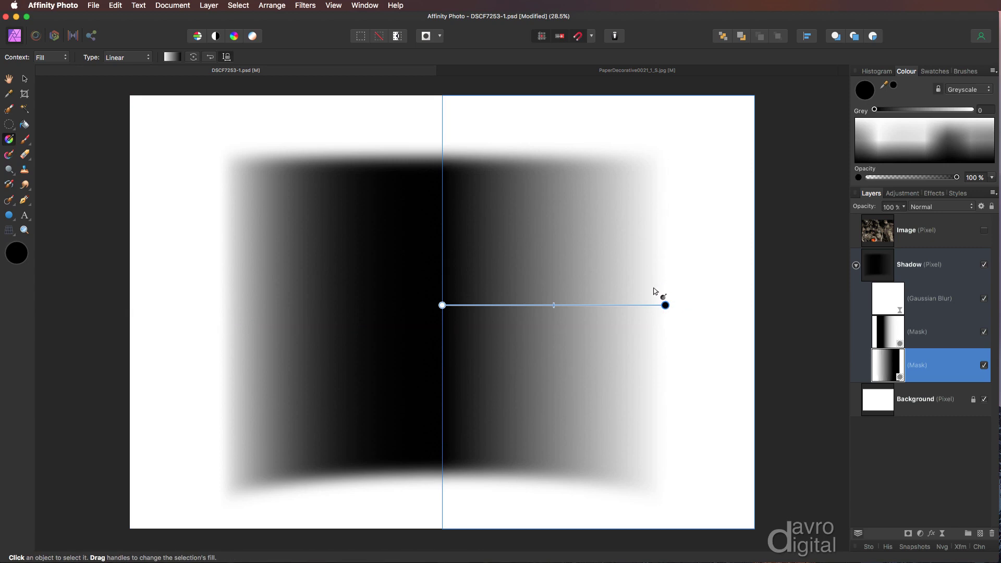
pyautogui.moveTo(554, 305); pyautogui.dragTo(576, 307)
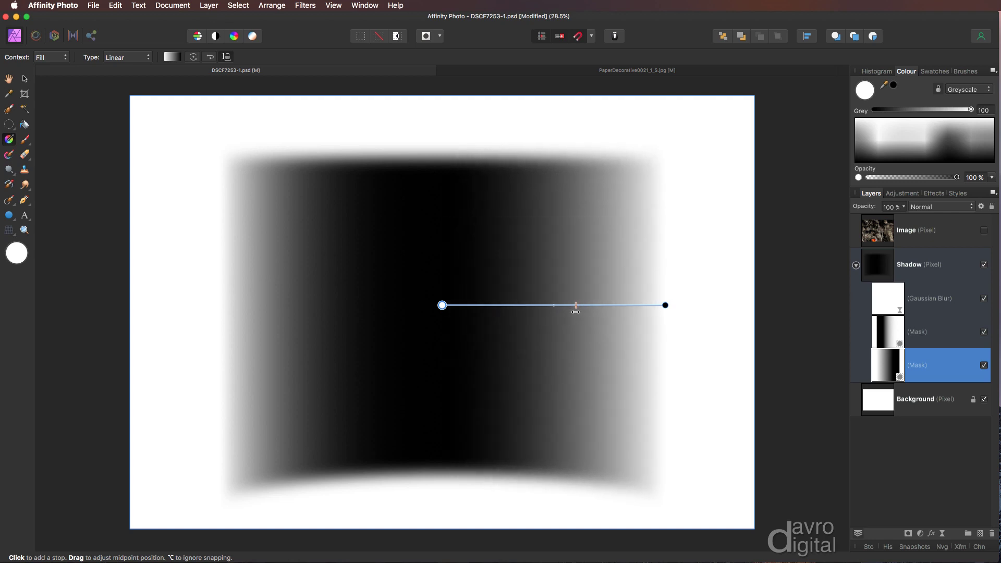
pyautogui.click(984, 230)
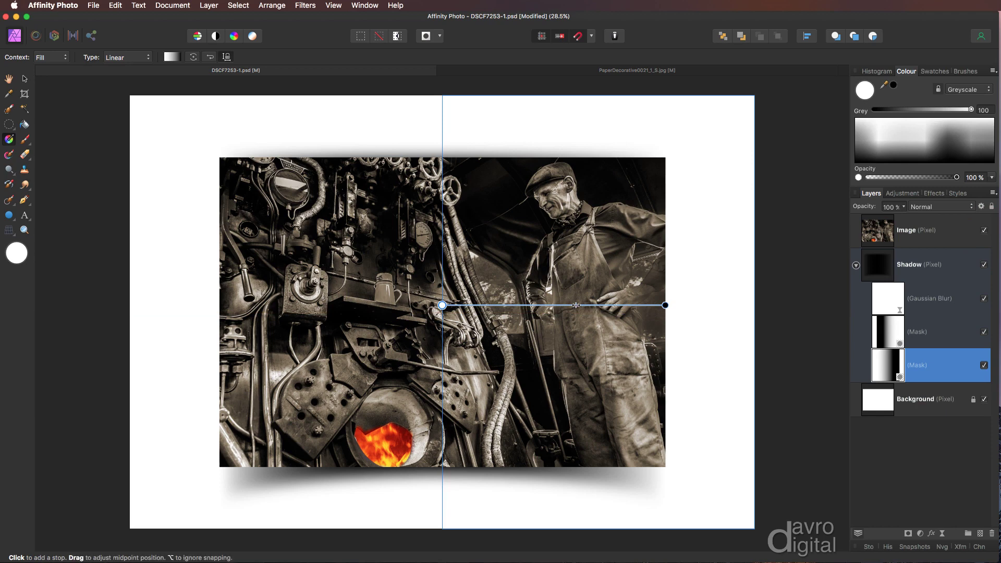
pyautogui.moveTo(576, 305); pyautogui.dragTo(584, 305)
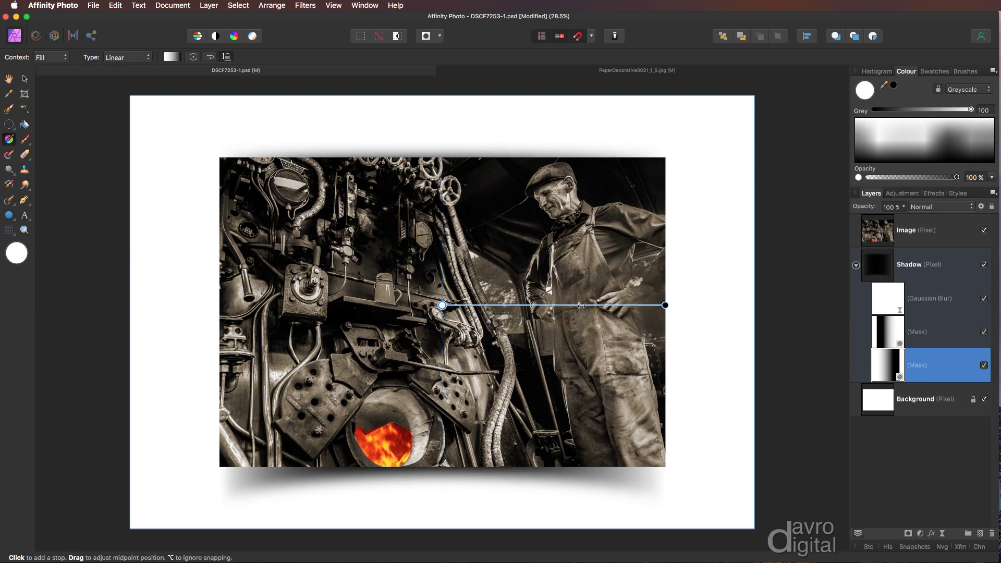
pyautogui.moveTo(593, 305); pyautogui.dragTo(597, 306)
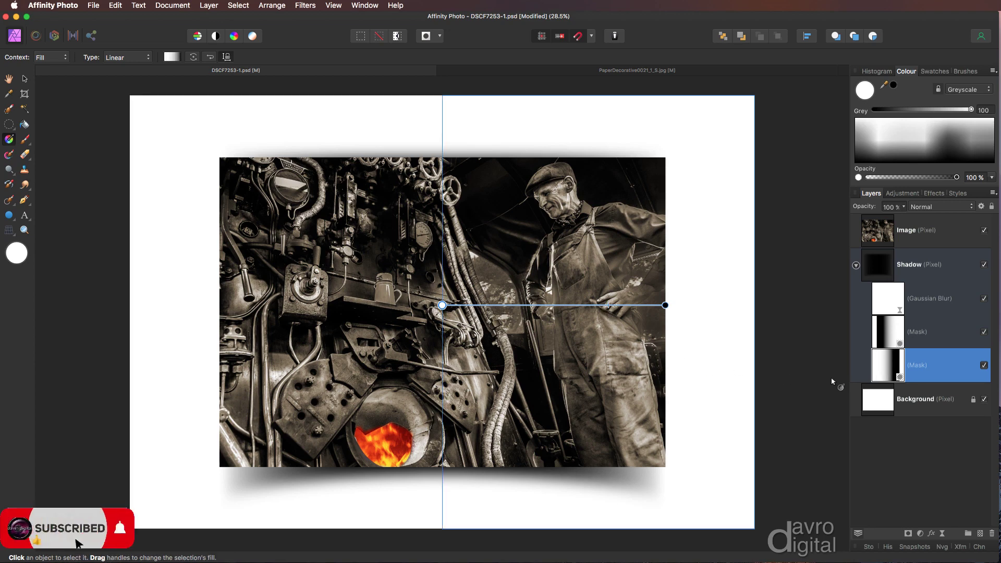
# Add a pale cream Outline effect to the Image layer, aligned Inside, radius about 26.7 px.
pyautogui.click(927, 238)
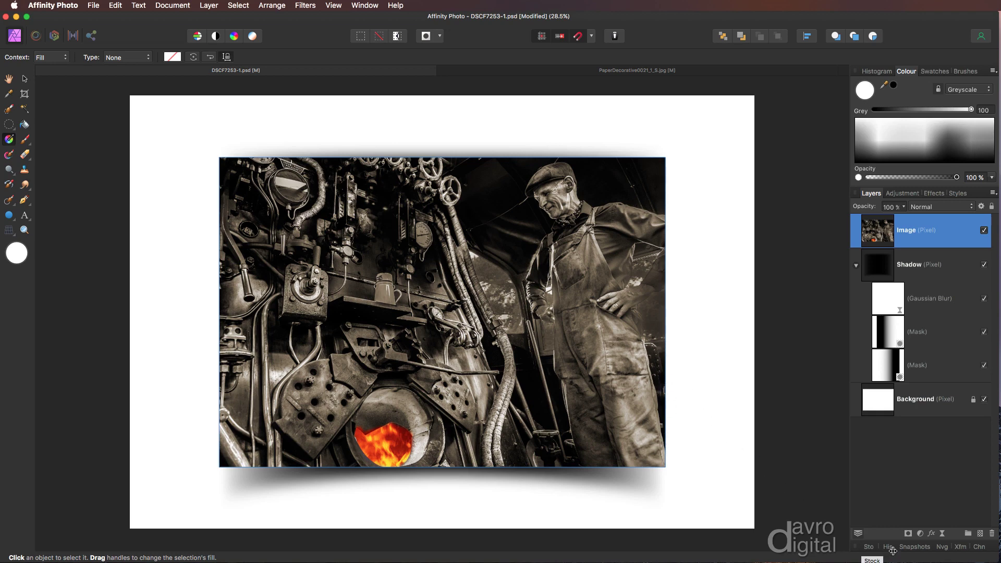
pyautogui.click(933, 534)
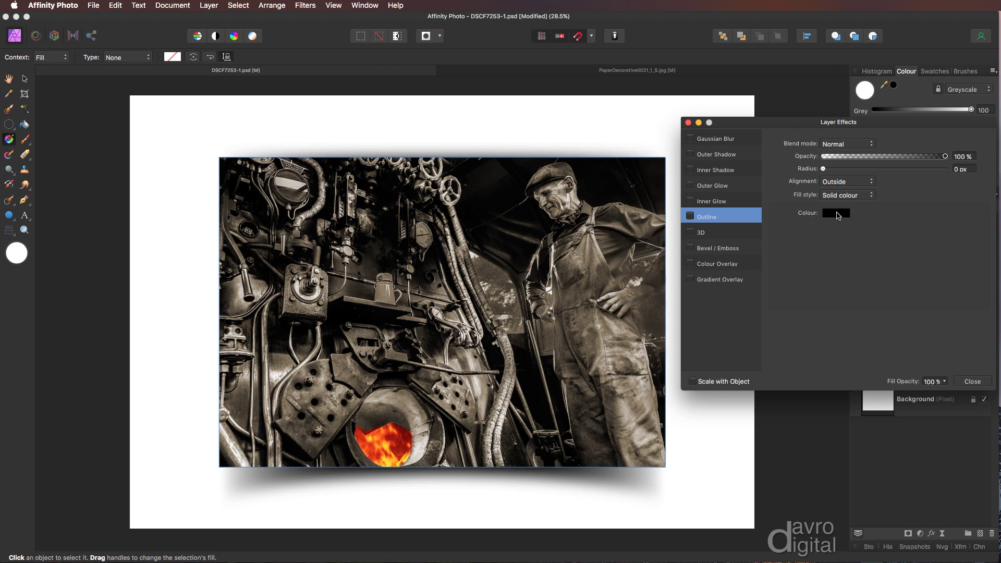
pyautogui.click(838, 216)
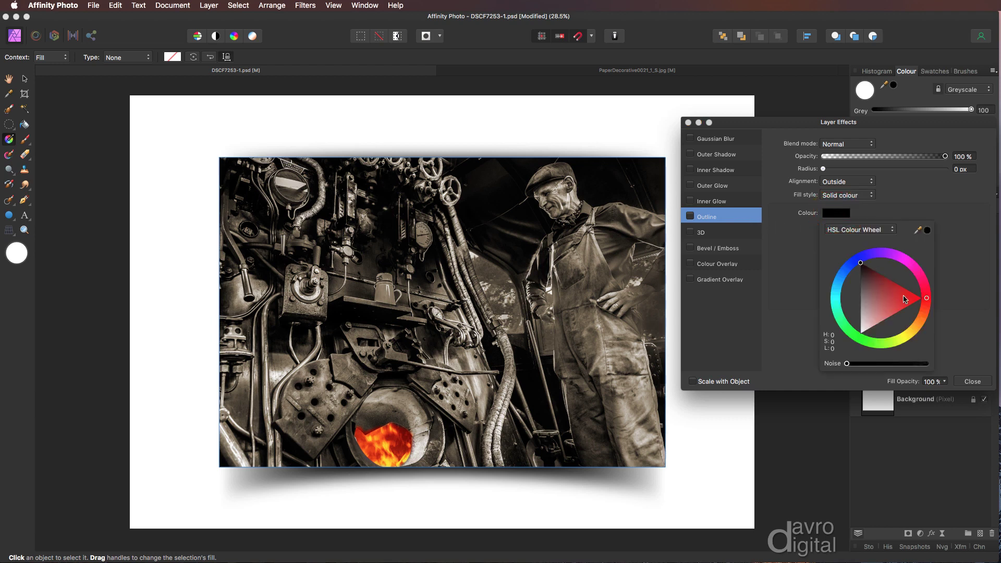
pyautogui.moveTo(930, 305); pyautogui.dragTo(917, 340)
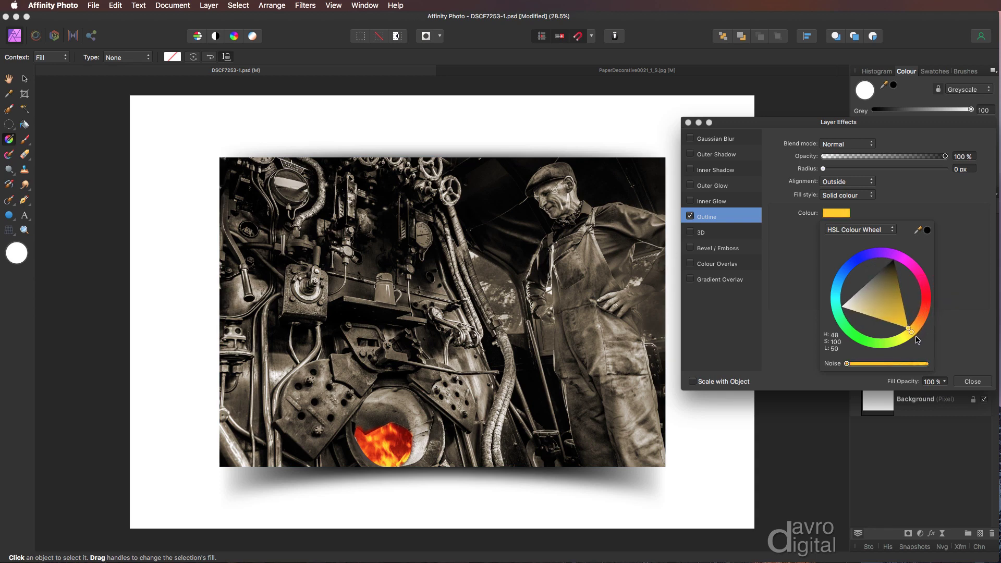
pyautogui.moveTo(854, 312)
pyautogui.mouseDown()
pyautogui.moveTo(846, 309)
pyautogui.moveTo(855, 314)
pyautogui.mouseUp()
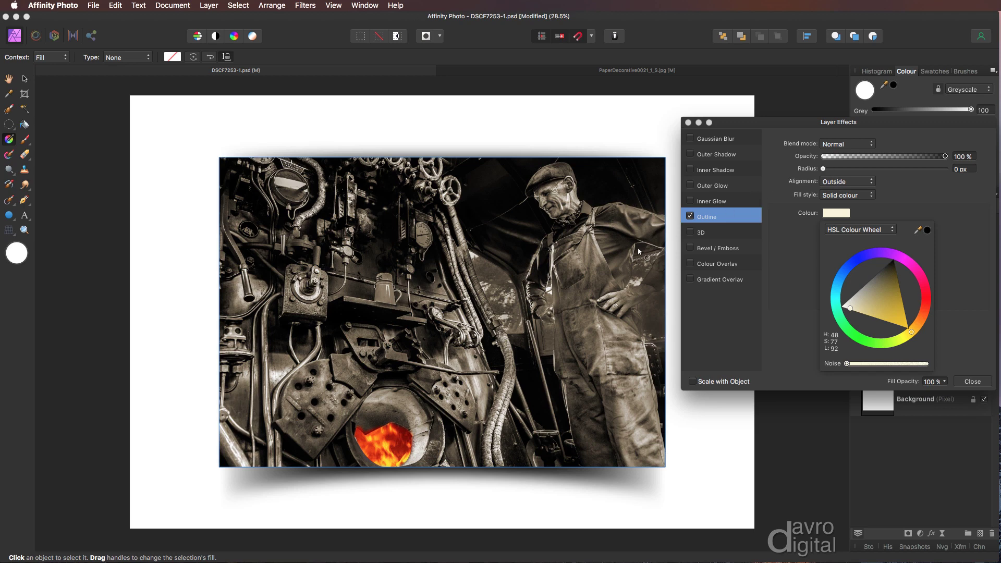
pyautogui.click(829, 184)
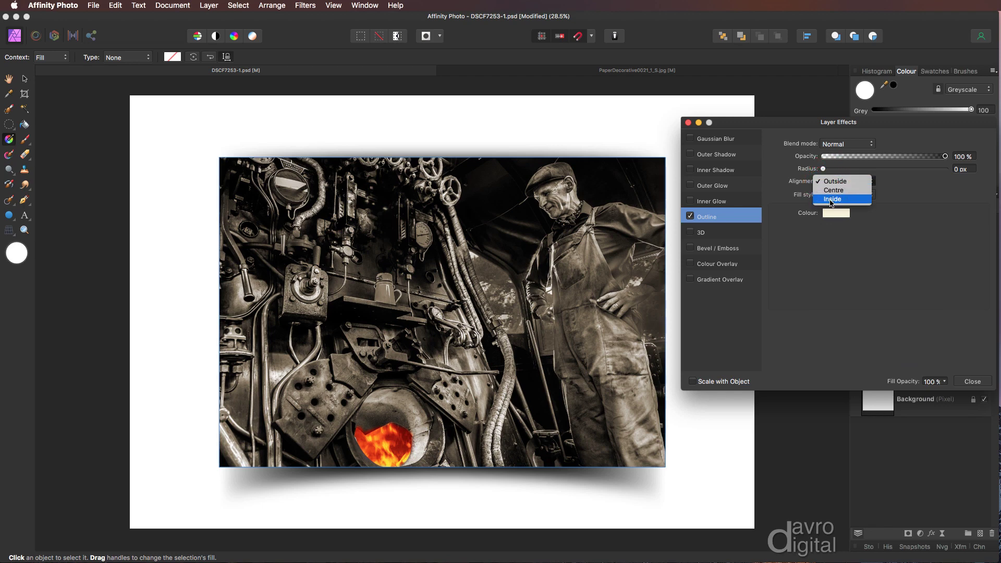
pyautogui.click(830, 199)
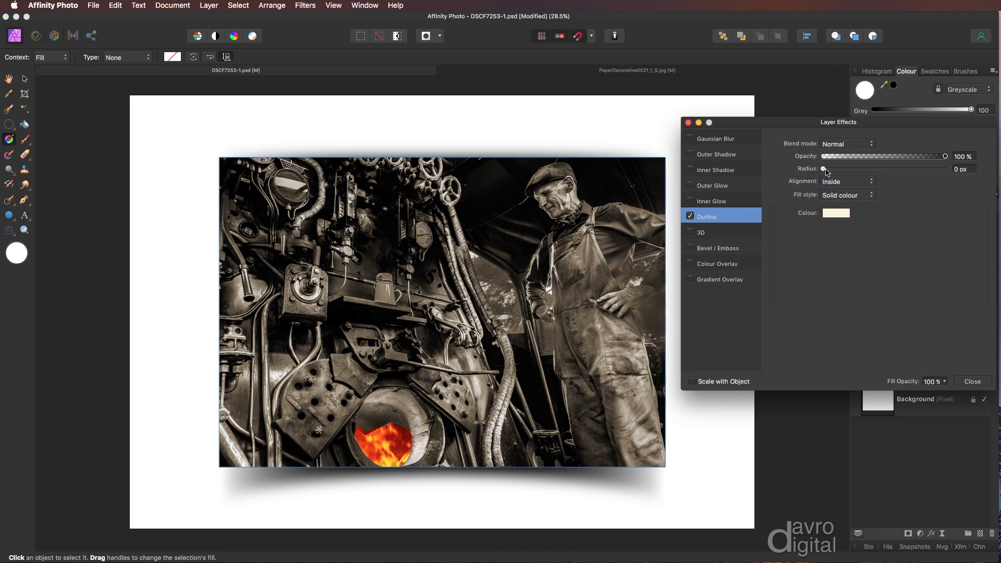
pyautogui.moveTo(825, 171); pyautogui.dragTo(901, 179)
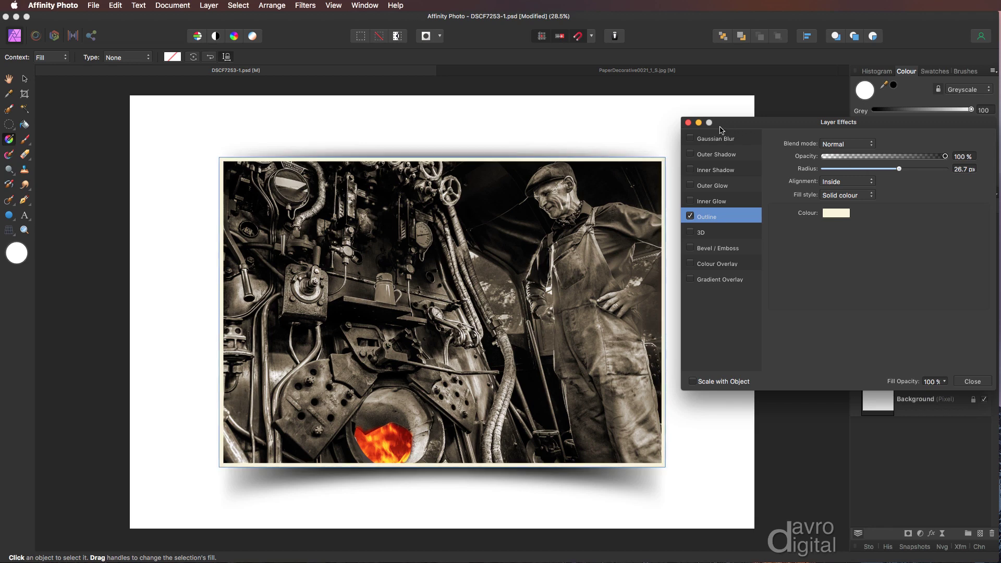
# Close the Layer Effects, then reopen them to check the outline and close again.
pyautogui.click(688, 123)
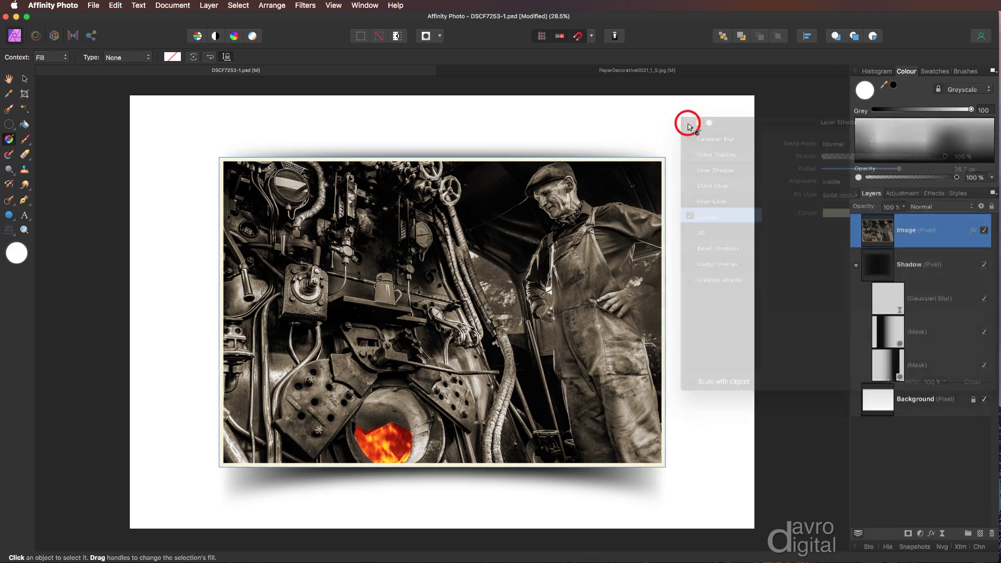
pyautogui.click(973, 232)
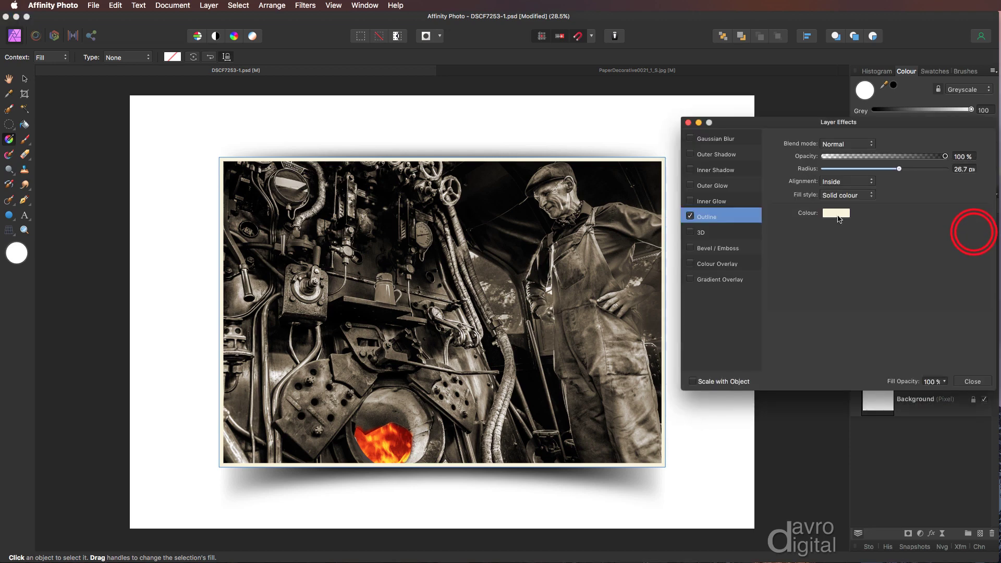
pyautogui.click(688, 123)
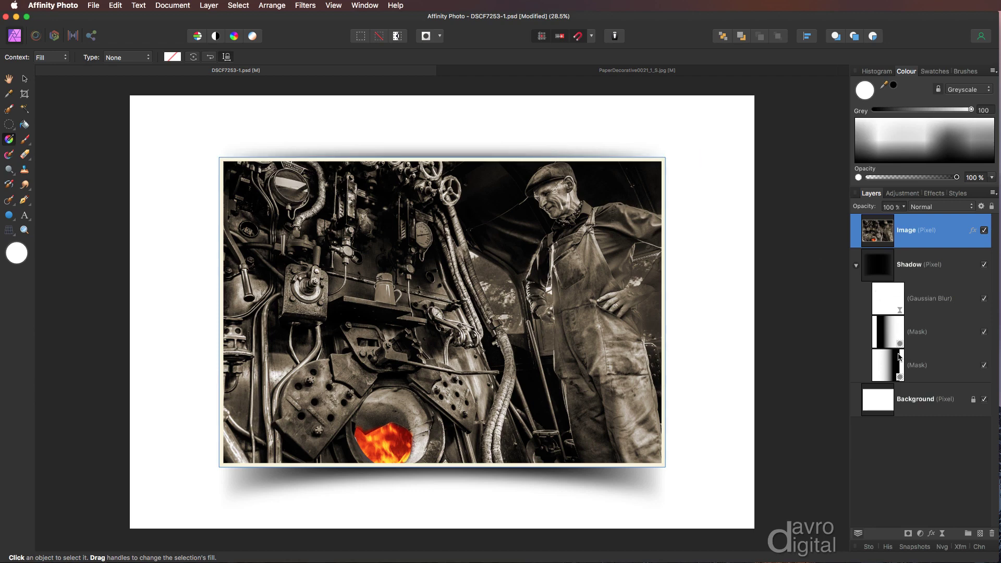
# Select and copy all of the PaperDecorative texture, then return to DSCF7253-1.psd.
pyautogui.click(898, 404)
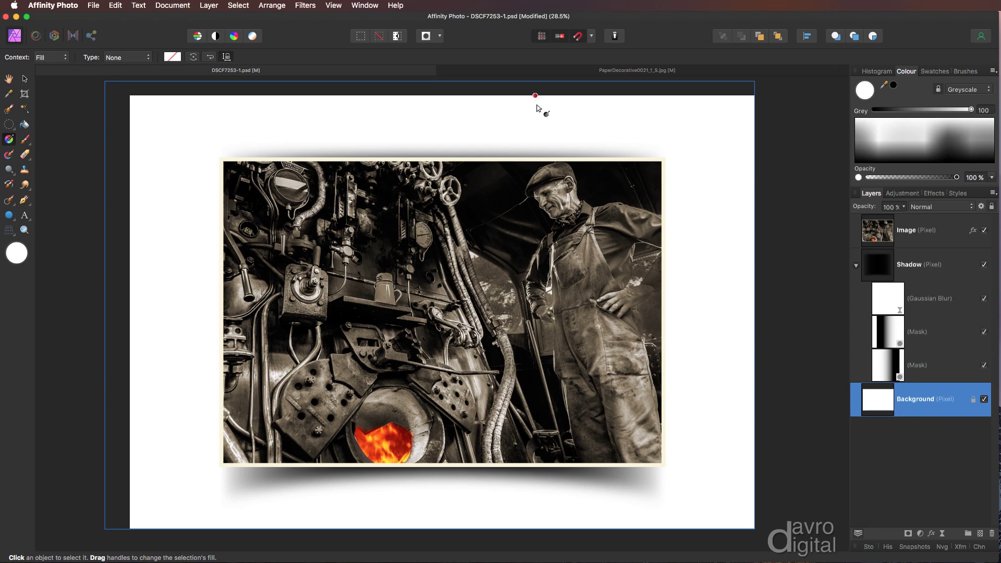
pyautogui.click(536, 71)
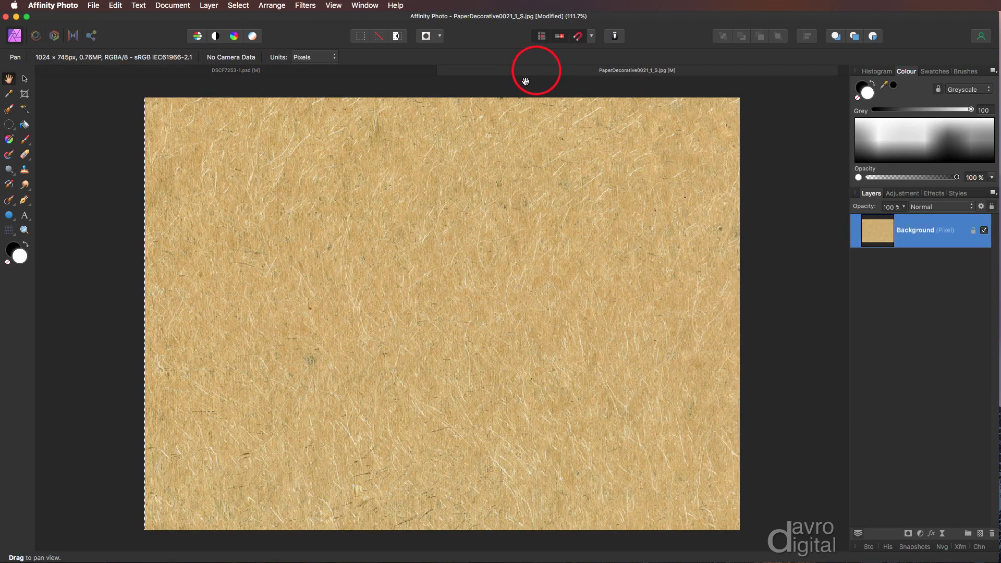
pyautogui.press('super+d')
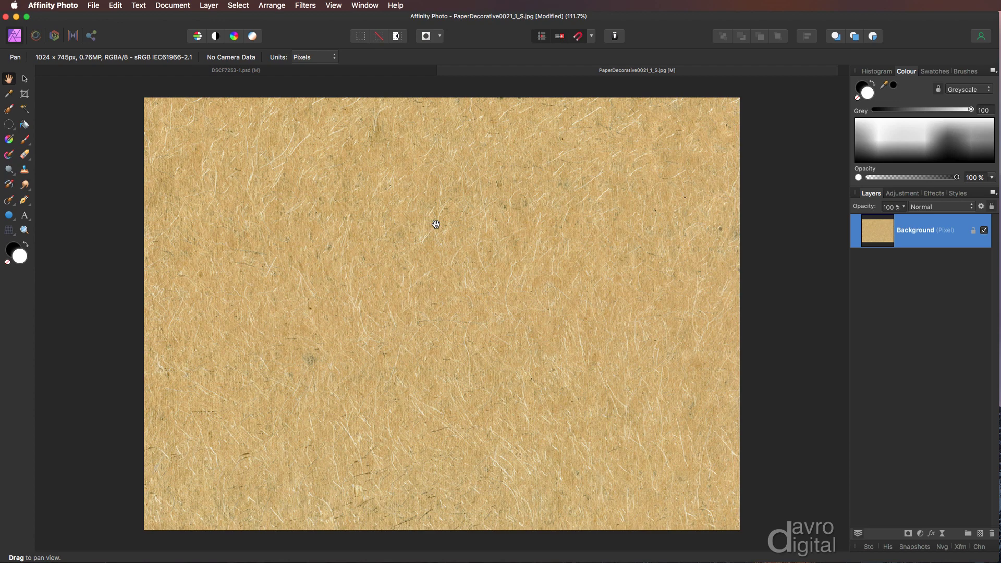
pyautogui.press('super+a')
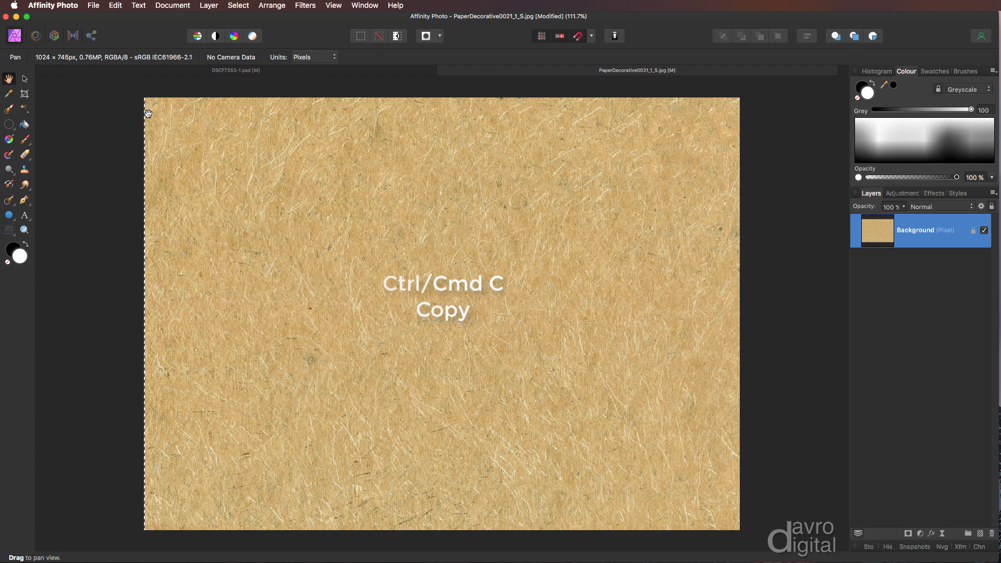
pyautogui.click(173, 73)
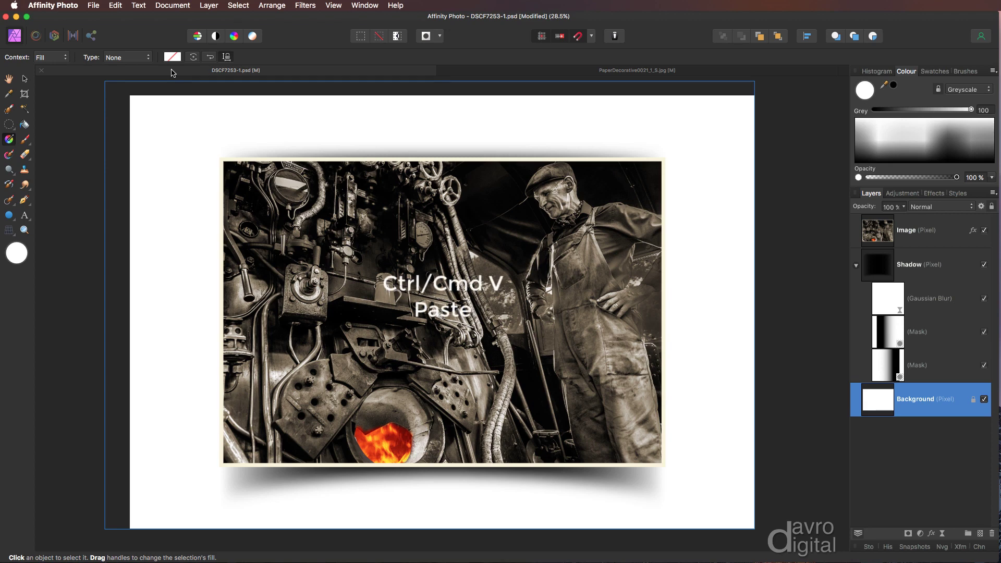
# Paste the paper texture and stretch it with the Move Tool to fill the whole canvas.
pyautogui.press('cmd+v')
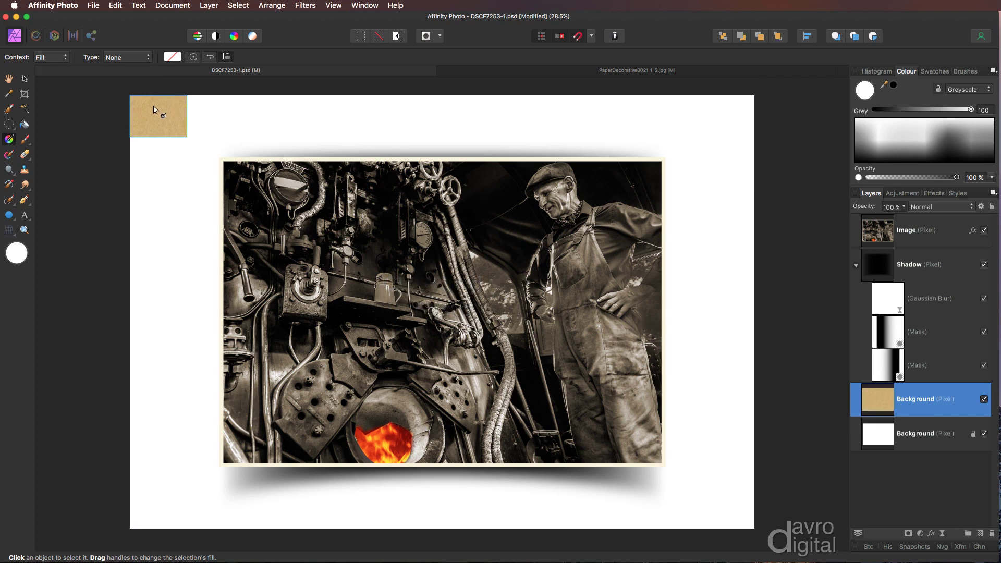
pyautogui.press('v')
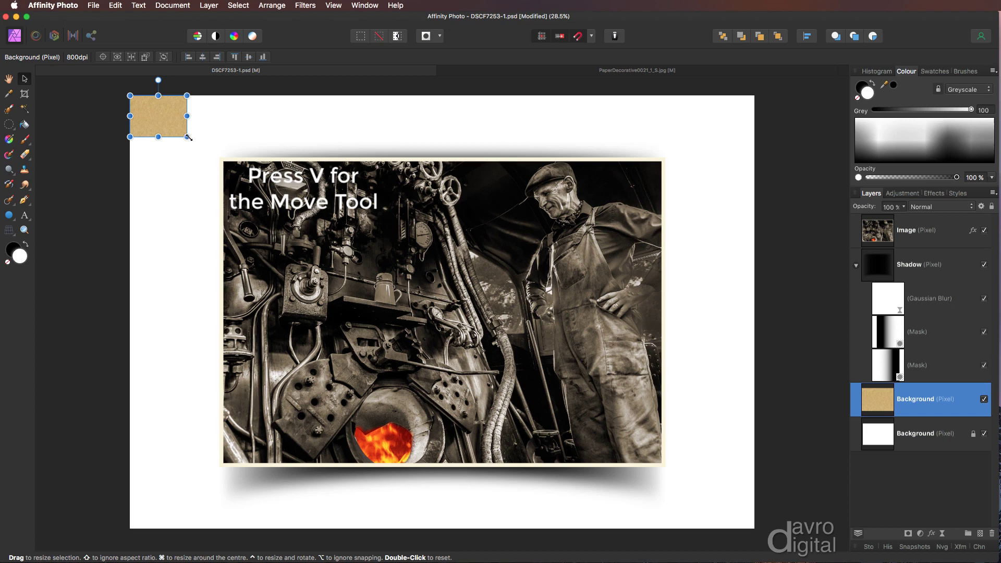
pyautogui.moveTo(184, 133); pyautogui.dragTo(736, 510)
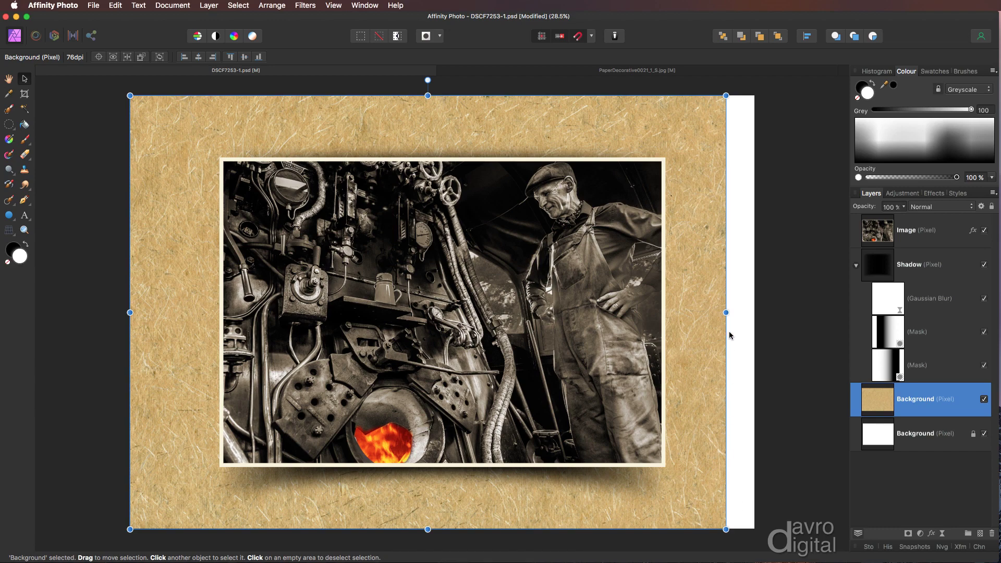
pyautogui.moveTo(725, 312); pyautogui.dragTo(752, 321)
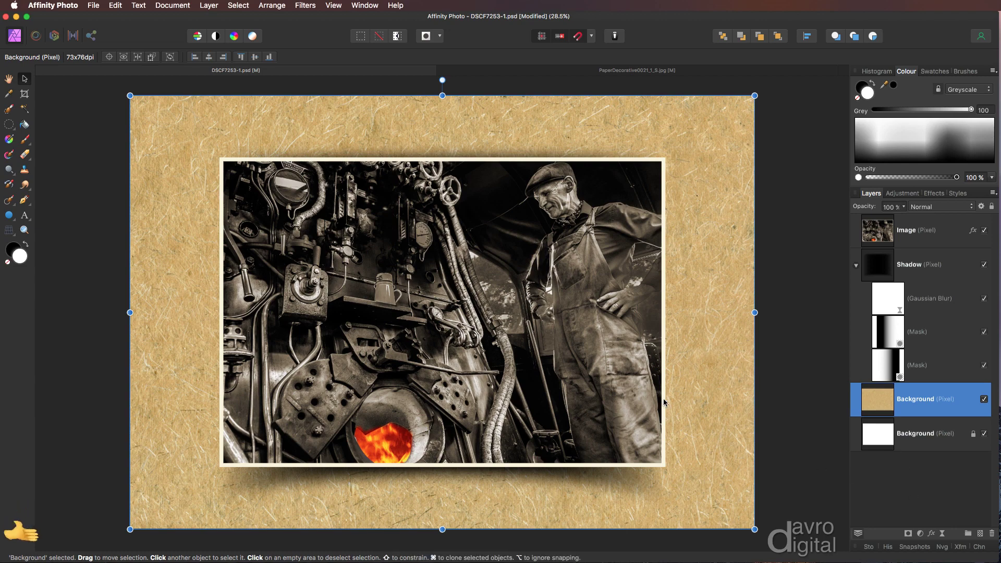
# Add a Black & White adjustment with Yellow raised to 136% to turn the paper grey.
pyautogui.click(206, 8)
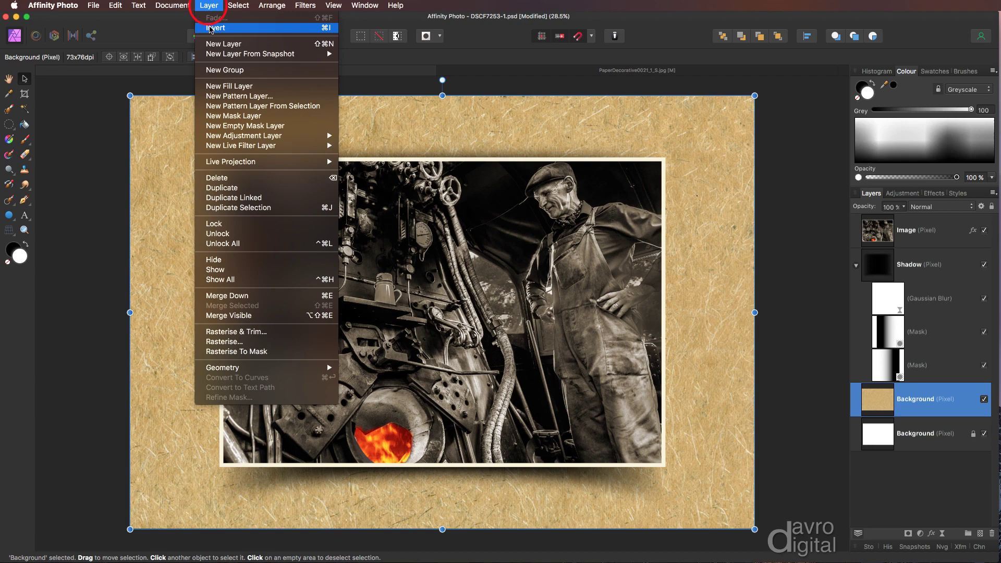
pyautogui.moveTo(218, 137)
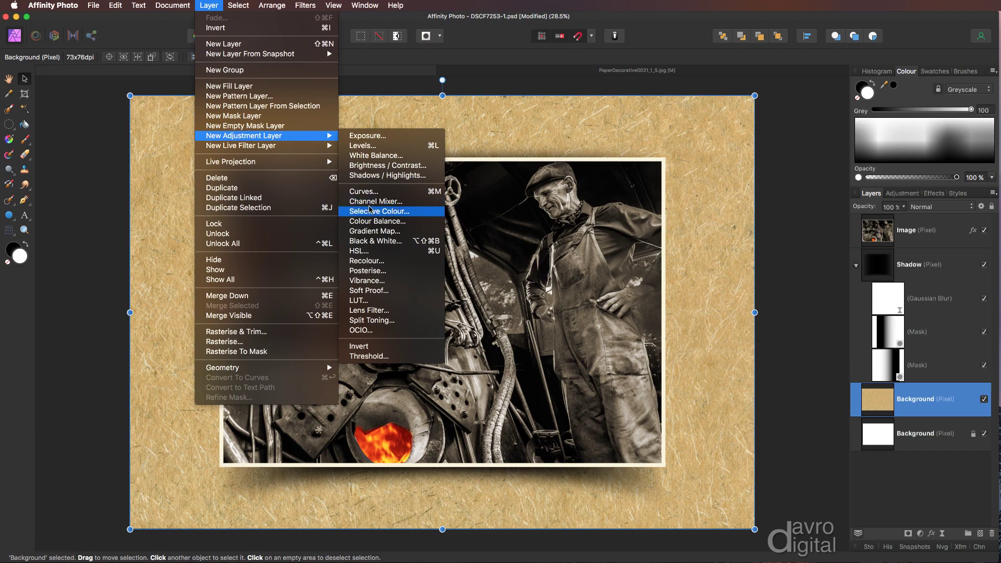
pyautogui.click(370, 241)
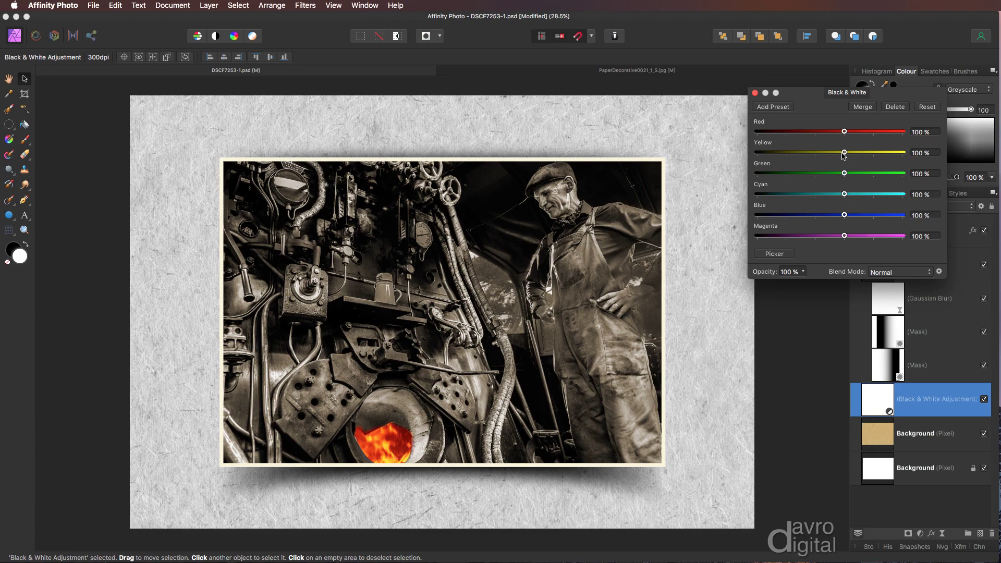
pyautogui.moveTo(844, 153)
pyautogui.mouseDown()
pyautogui.moveTo(810, 152)
pyautogui.moveTo(855, 159)
pyautogui.mouseUp()
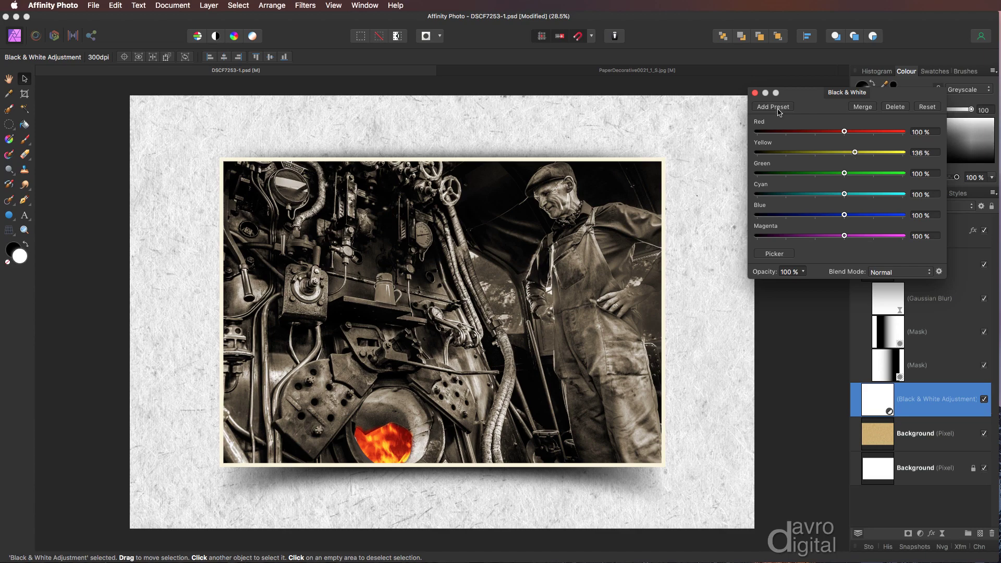
pyautogui.click(755, 93)
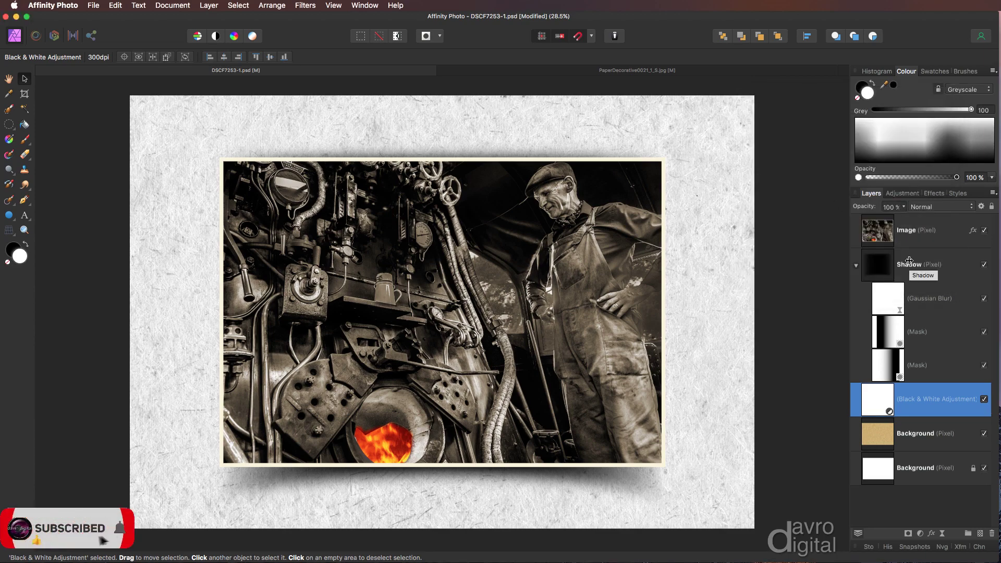
# Group the Image and Shadow layers, nudge the group up-right, and expand its layers.
pyautogui.click(926, 238)
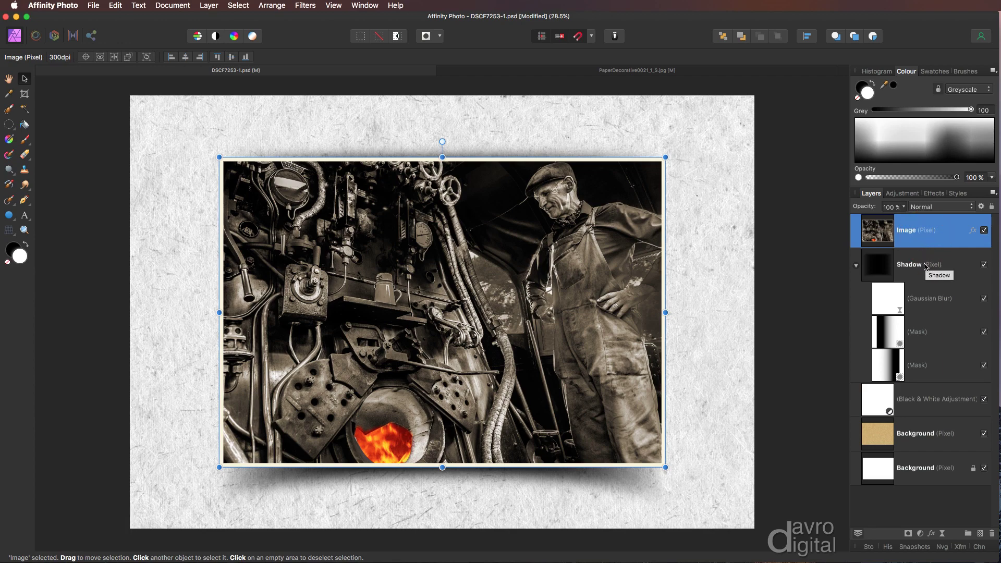
pyautogui.keyDown('shift'); pyautogui.click(925, 267); pyautogui.keyUp('shift')
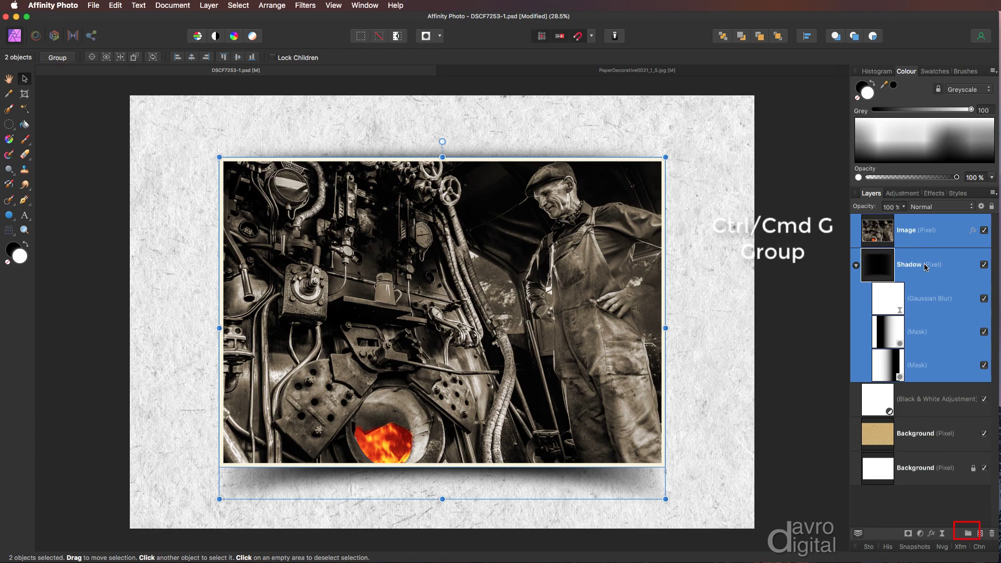
pyautogui.press('super+g')
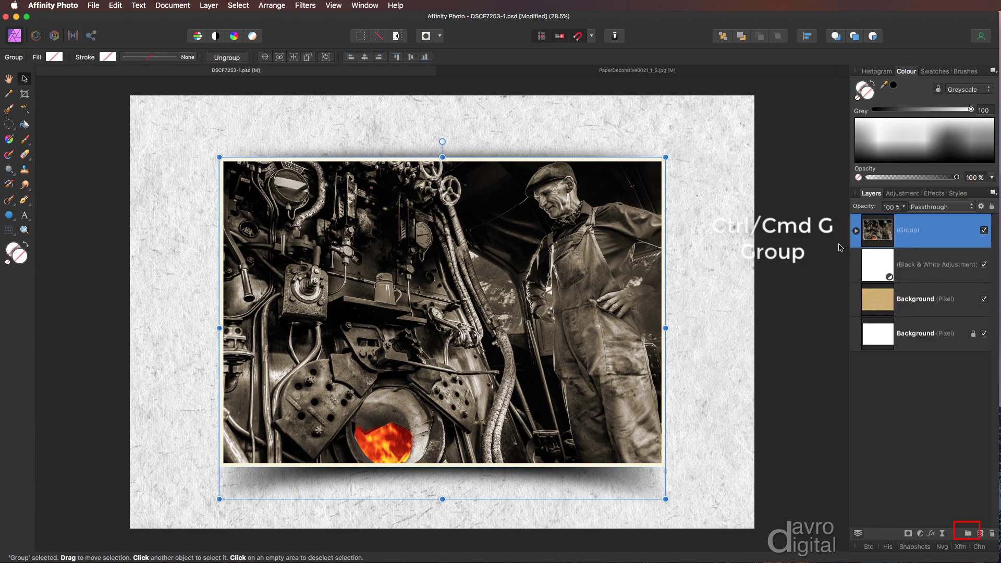
pyautogui.moveTo(447, 280); pyautogui.dragTo(460, 272)
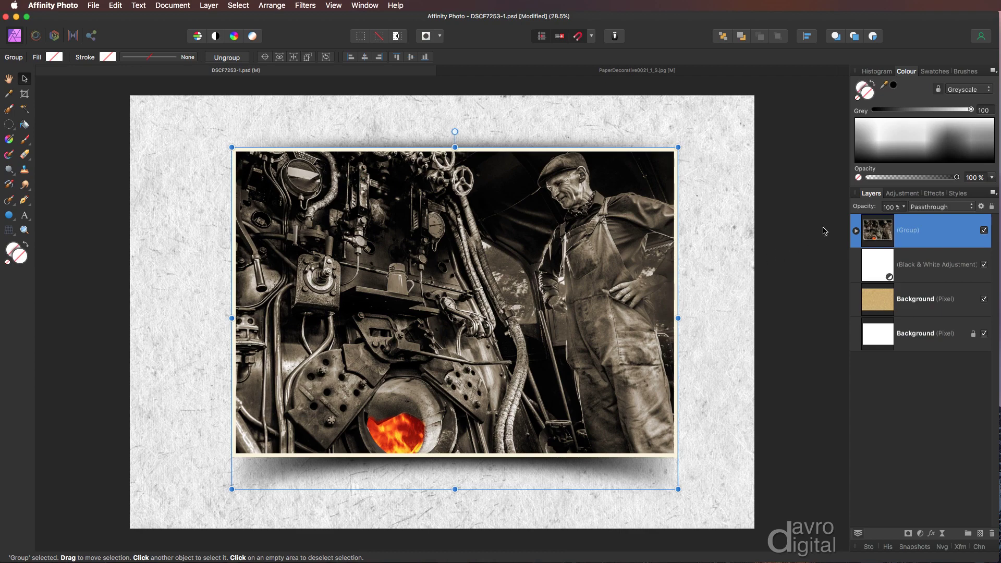
pyautogui.click(856, 231)
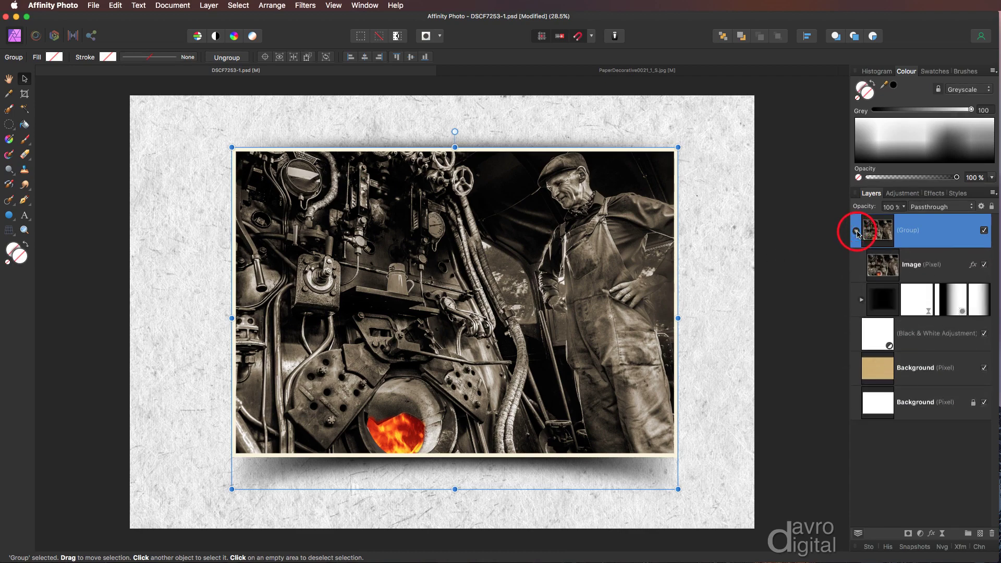
pyautogui.click(860, 301)
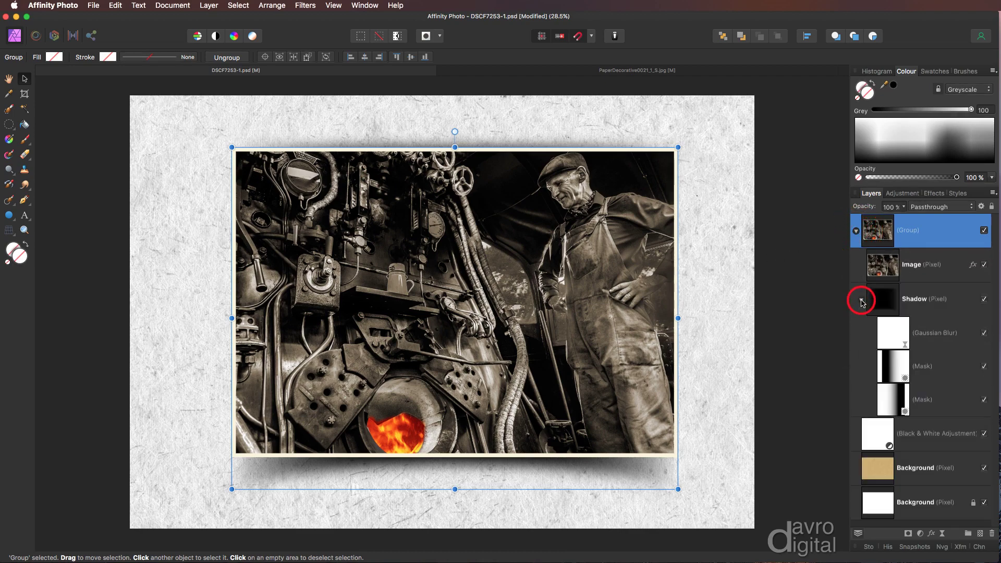
# Adjust the radius of the Shadow's live Gaussian Blur filter.
pyautogui.doubleClick(893, 332)
pyautogui.click(766, 470)
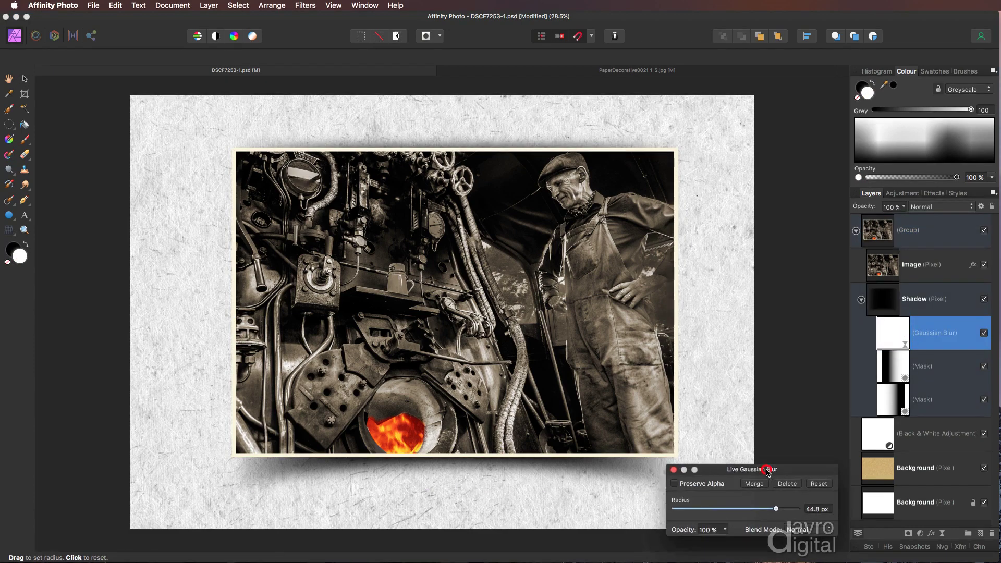
pyautogui.moveTo(766, 470); pyautogui.dragTo(843, 235)
pyautogui.moveTo(852, 274); pyautogui.dragTo(825, 274)
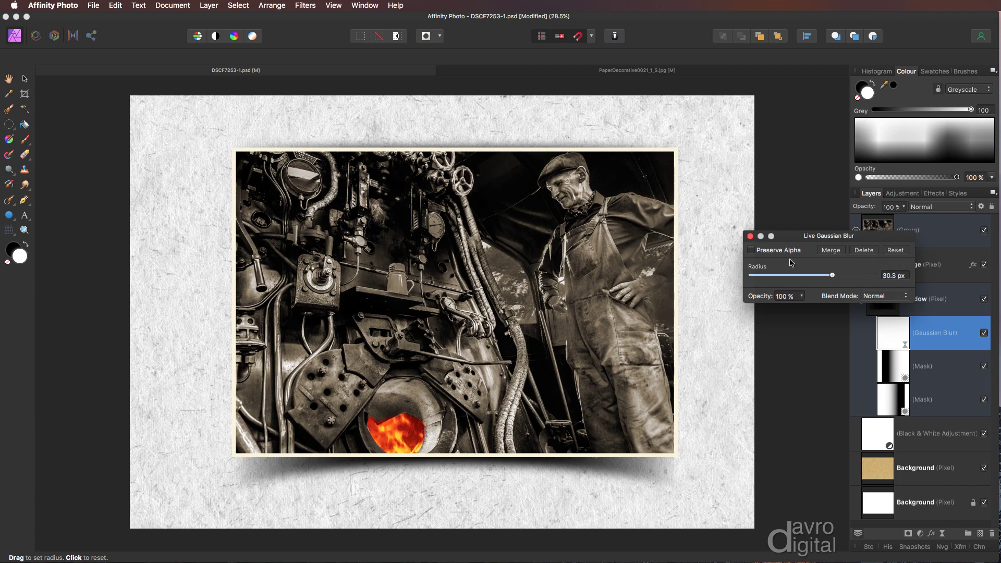
pyautogui.click(750, 237)
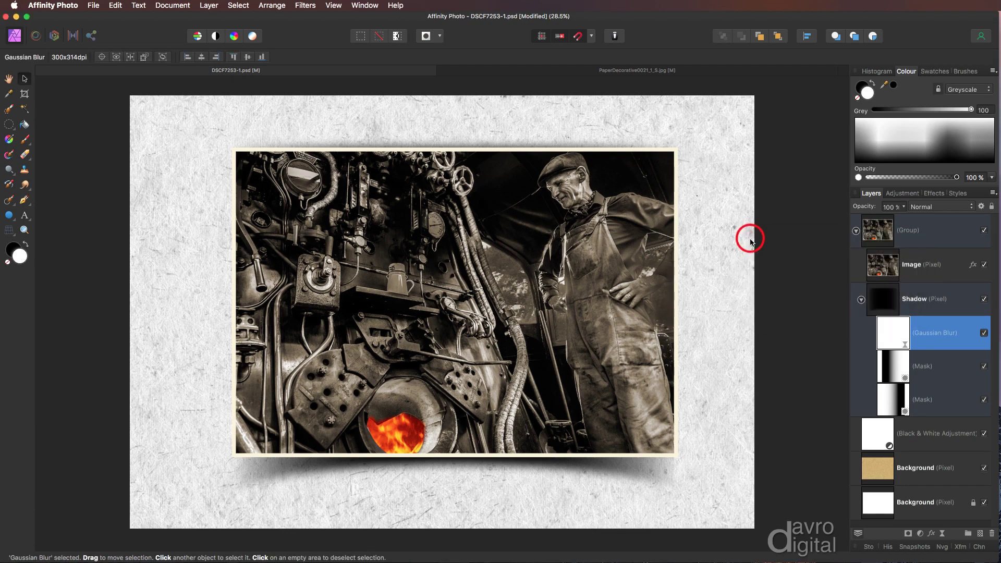
# Resize the Shadow layer: shorten it top and bottom, widen it past the photo's right edge.
pyautogui.click(911, 305)
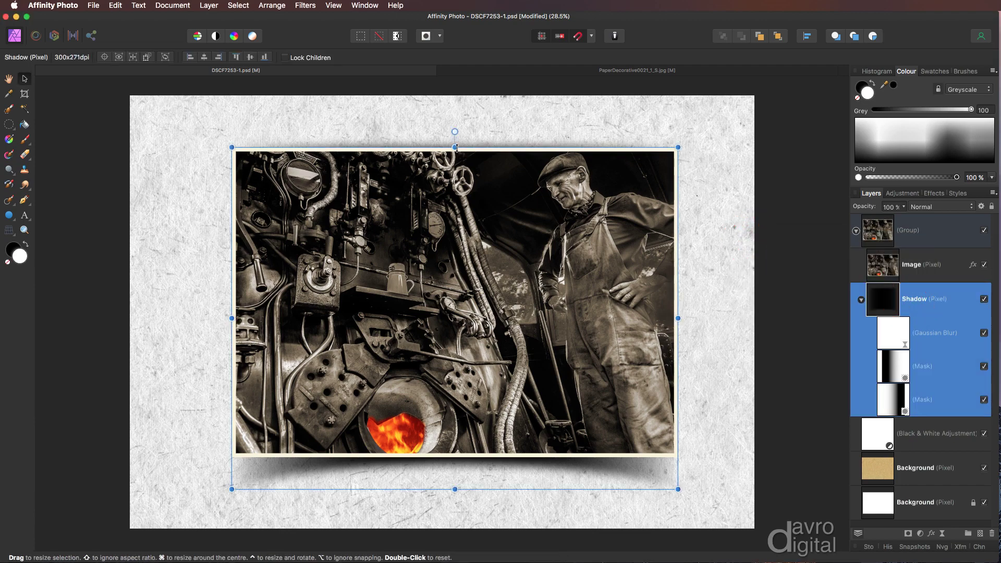
pyautogui.moveTo(455, 147); pyautogui.dragTo(456, 153)
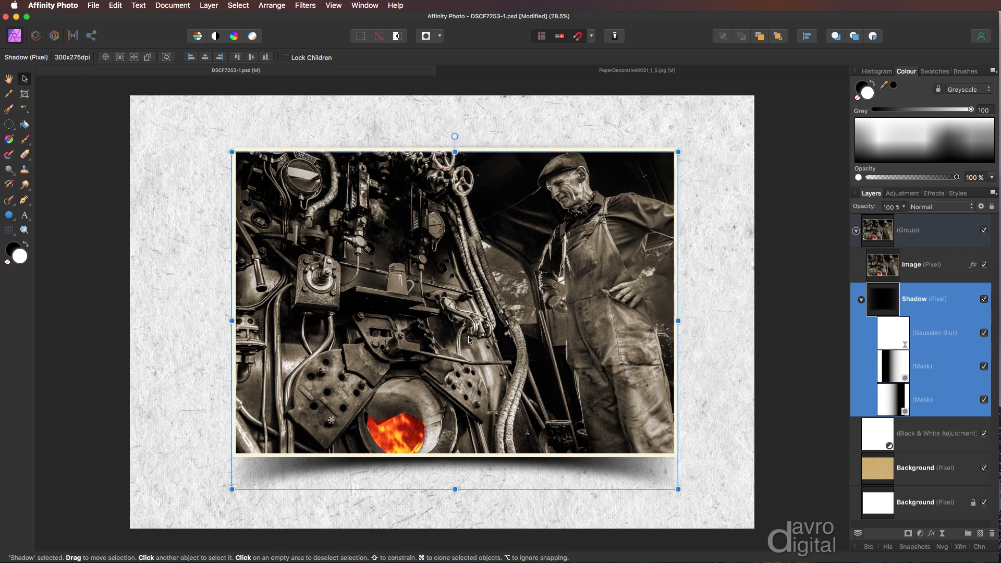
pyautogui.moveTo(455, 490); pyautogui.dragTo(456, 489)
pyautogui.moveTo(457, 489); pyautogui.dragTo(456, 481)
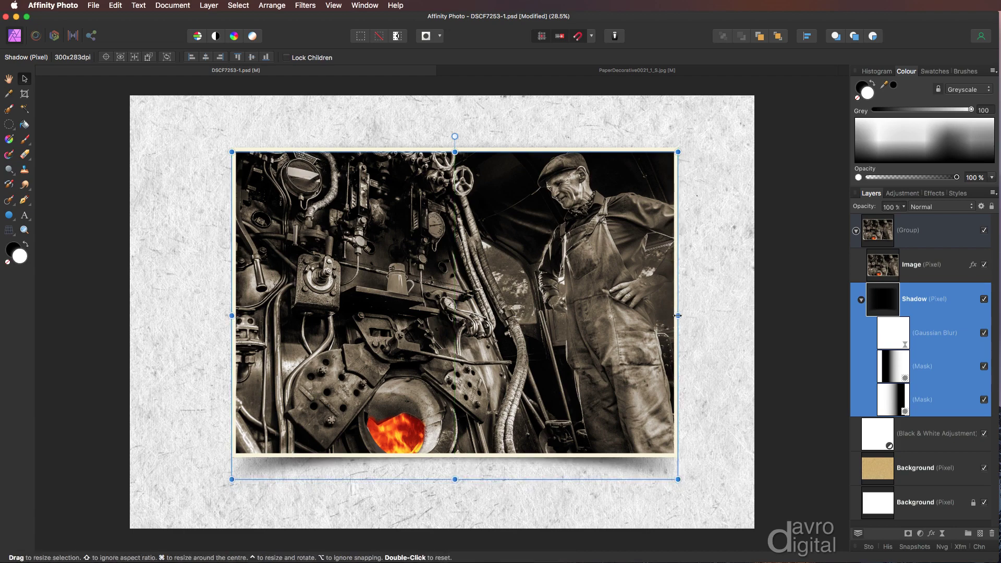
pyautogui.moveTo(678, 315); pyautogui.dragTo(693, 316)
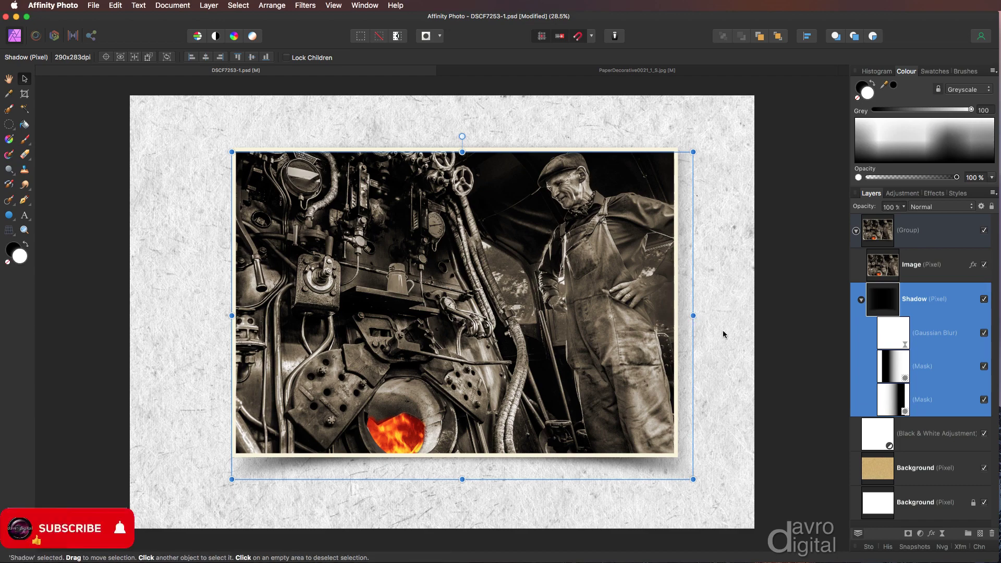
# Lower the shadow's Gaussian Blur radius to about 19 px, then select the photo group.
pyautogui.click(898, 343)
pyautogui.doubleClick(898, 342)
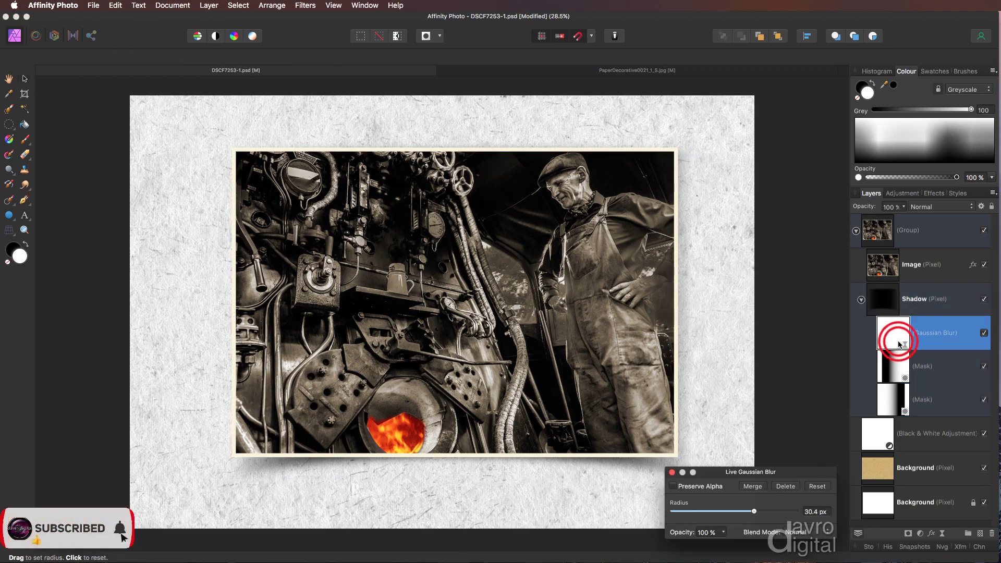
pyautogui.moveTo(755, 513); pyautogui.dragTo(738, 510)
pyautogui.click(672, 473)
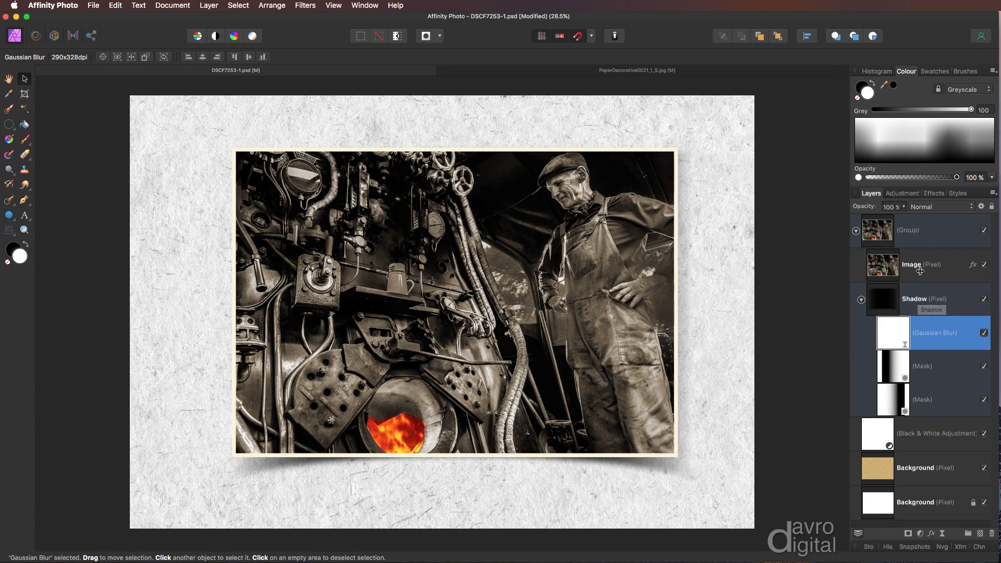
pyautogui.click(919, 231)
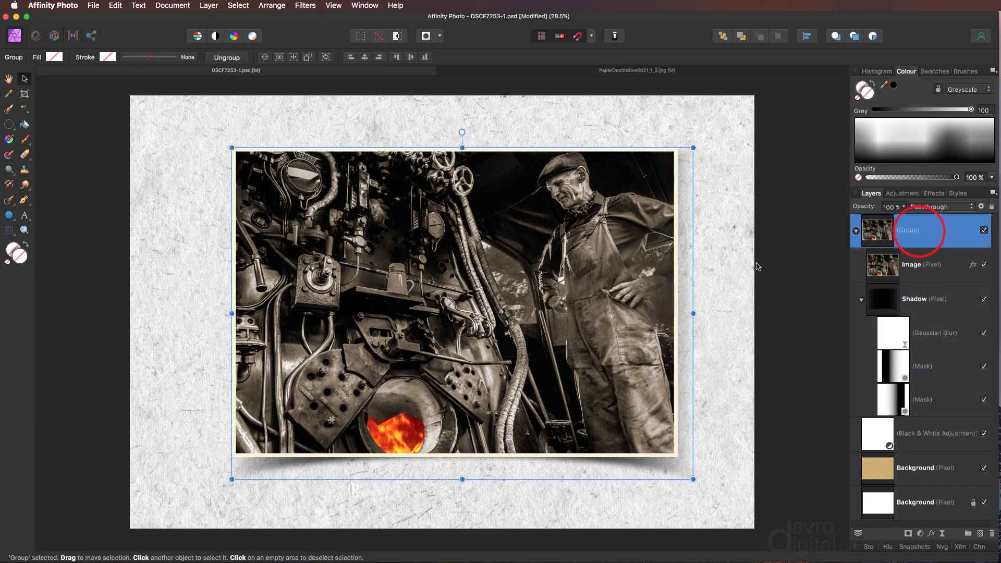
# Rotate the group to about -6.8°, shift it slightly right, then collapse the Shadow and Group layers.
pyautogui.moveTo(462, 132); pyautogui.dragTo(485, 137)
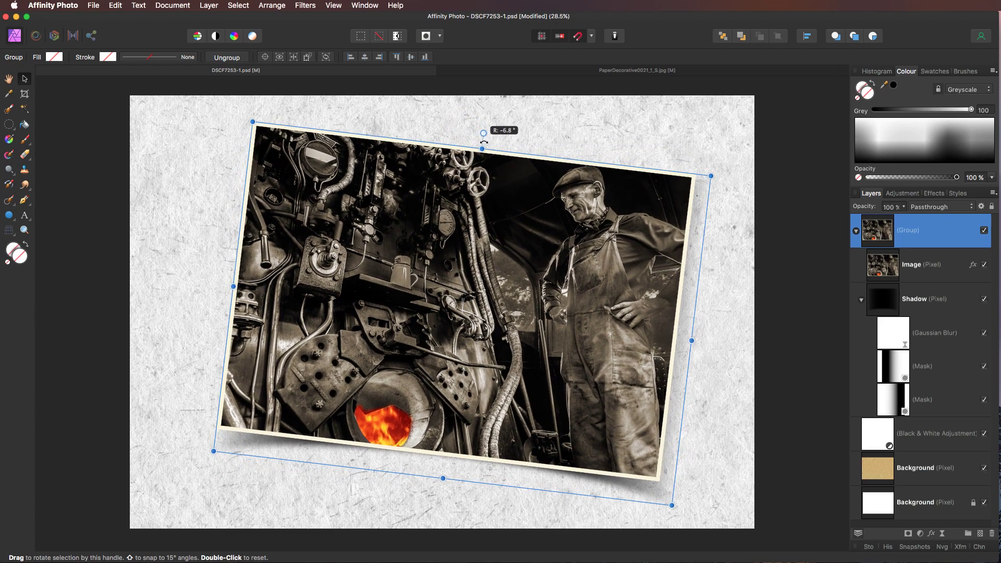
pyautogui.click(475, 270)
pyautogui.moveTo(478, 270); pyautogui.dragTo(492, 270)
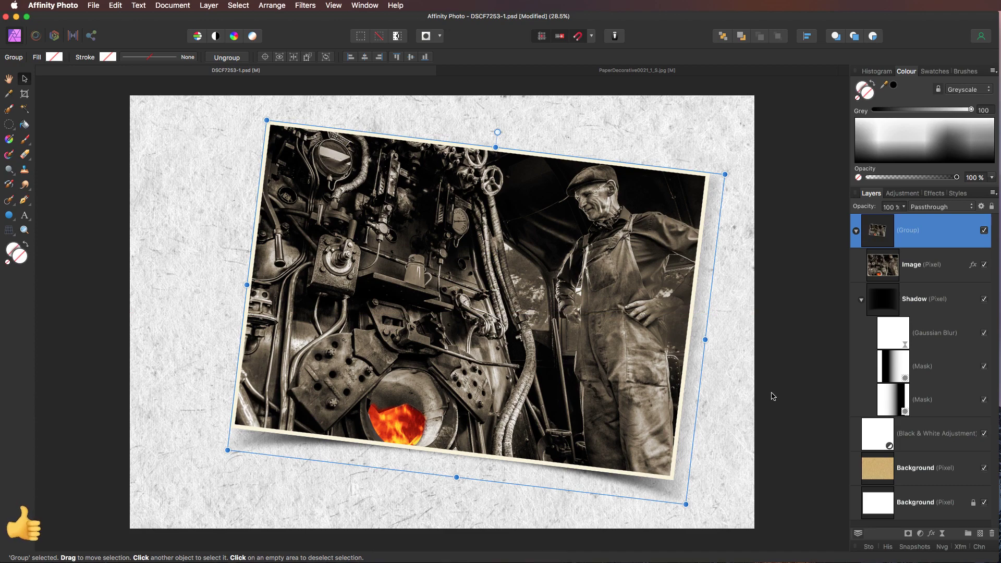
pyautogui.click(861, 301)
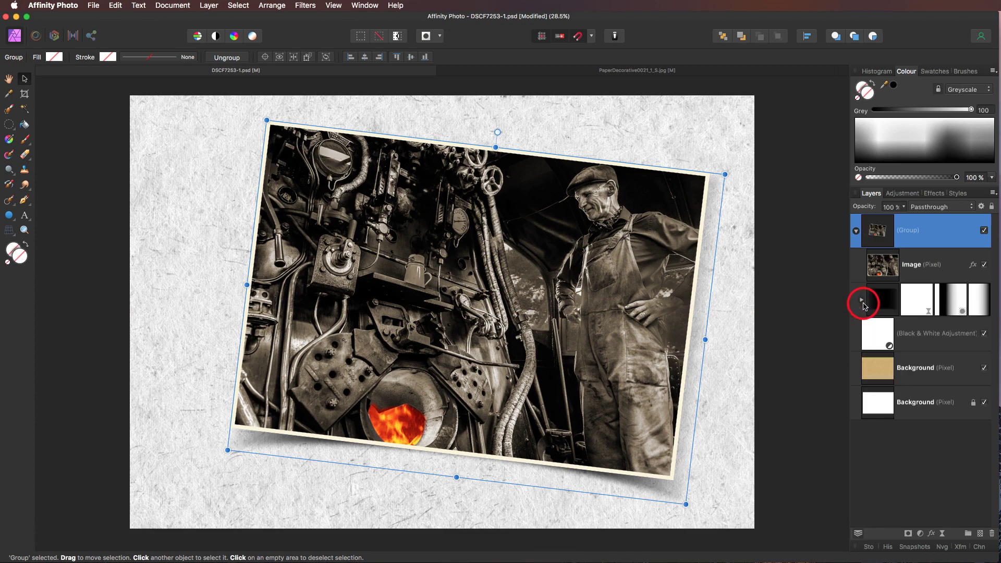
pyautogui.click(856, 231)
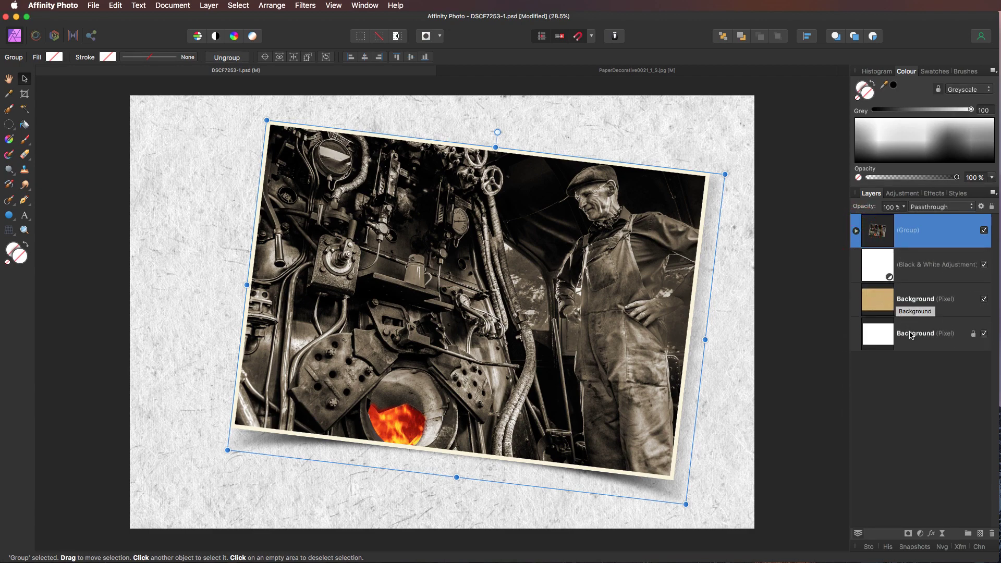
# Delete the locked white Background layer, then switch to the Hand tool.
pyautogui.click(911, 334)
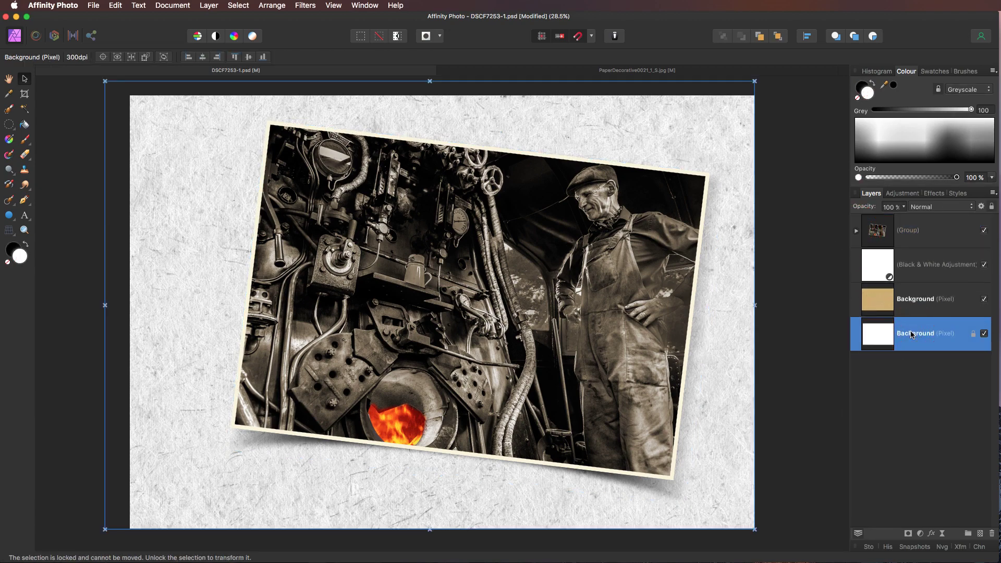
pyautogui.press('Delete')
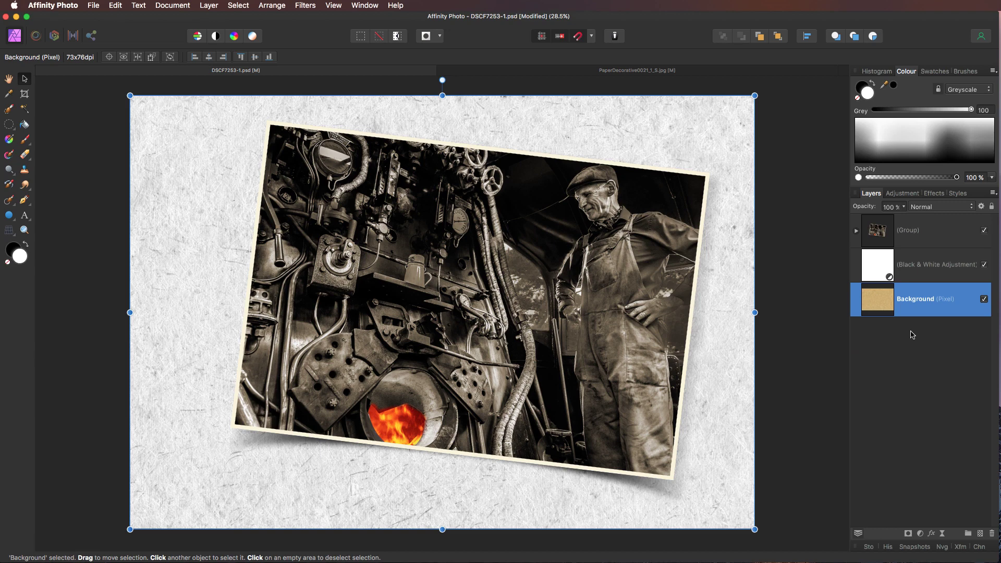
pyautogui.press('h')
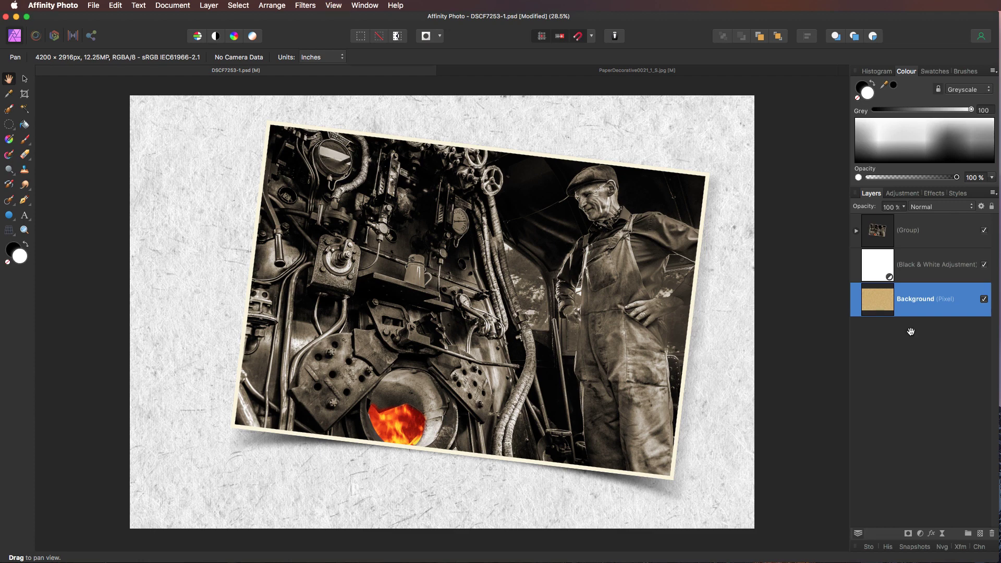
# Hide all toolbars and panels and zoom the finished composition to fit the screen.
pyautogui.press('Tab')
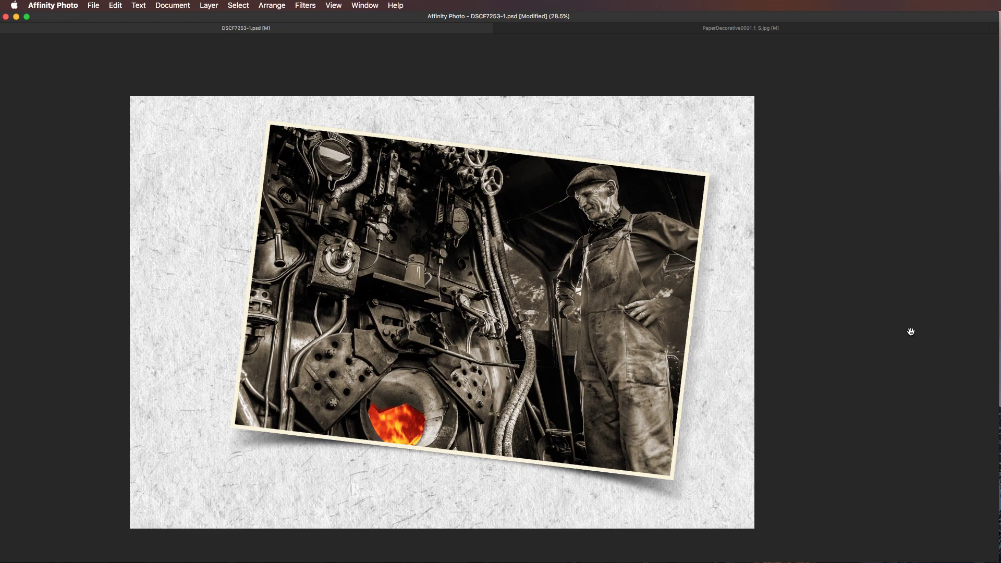
pyautogui.scroll(1, 910, 331)
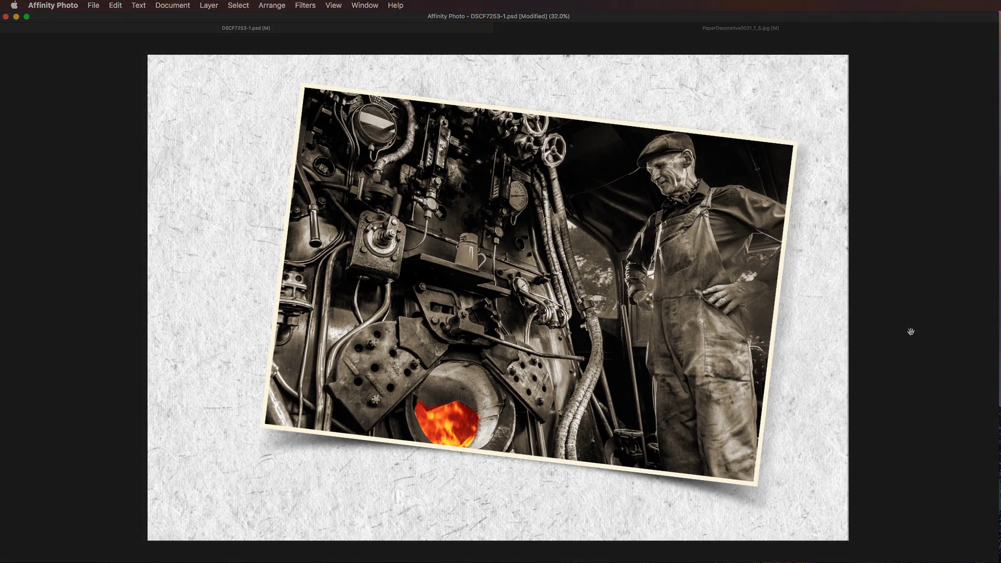